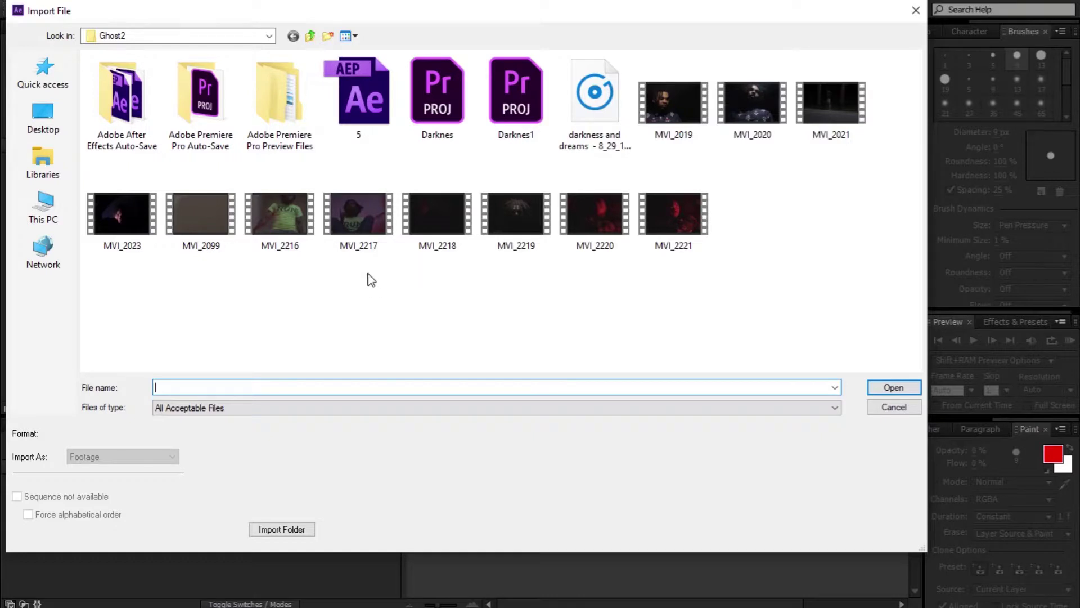
# Import the clips MVI_2217 and MVI_2219 from the Ghost2 folder.
pyautogui.click(359, 214)
pyautogui.keyDown('ctrl'); pyautogui.click(528, 236); pyautogui.keyUp('ctrl')
pyautogui.click(893, 387)
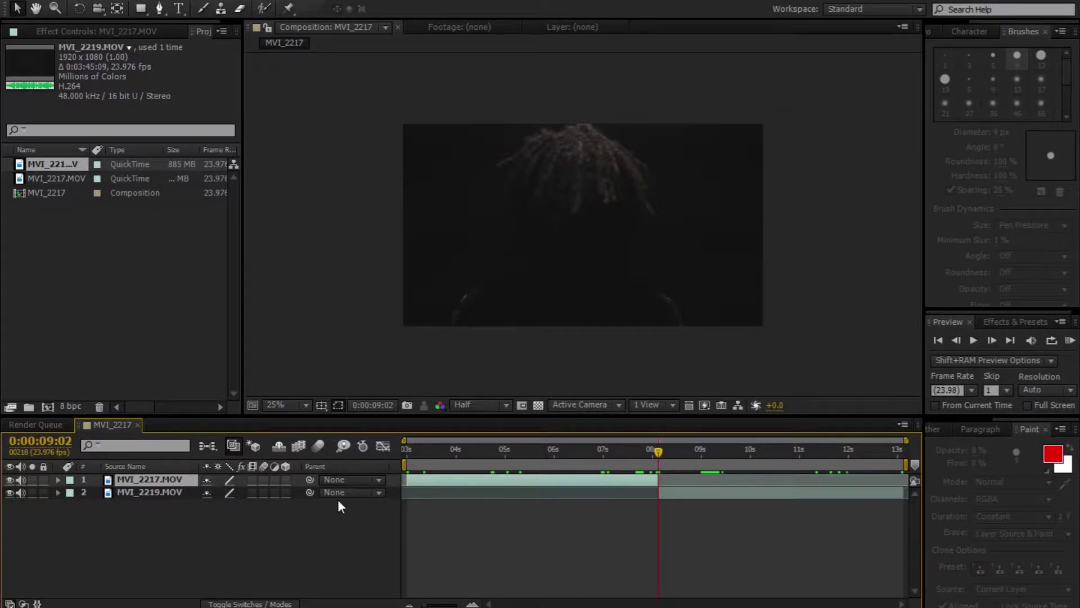
# Split the top clip's Position into separate X and Y dimensions.
pyautogui.press('p')
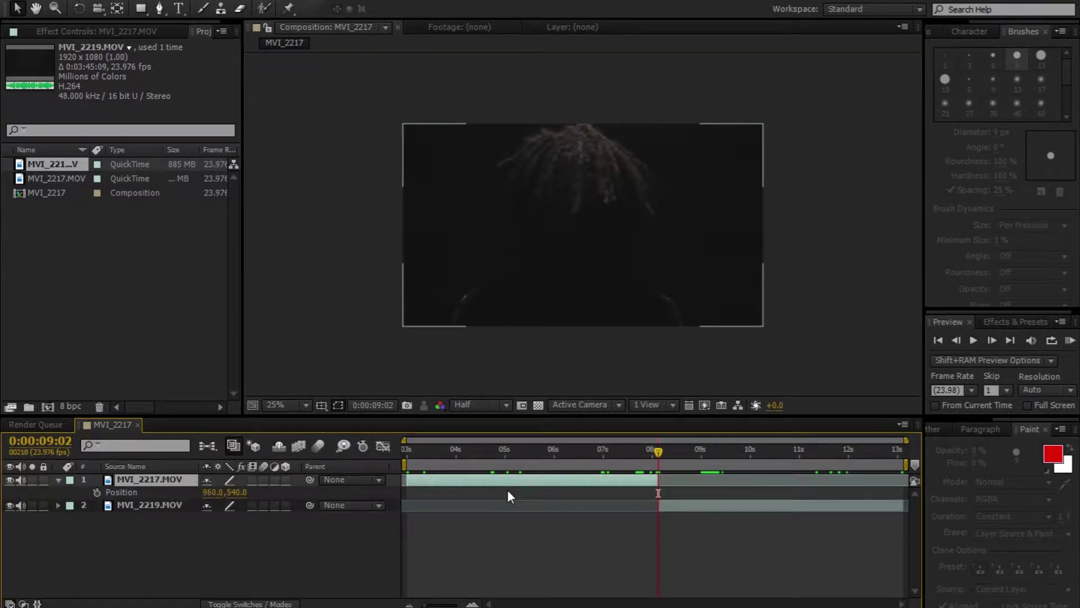
pyautogui.rightClick(117, 492)
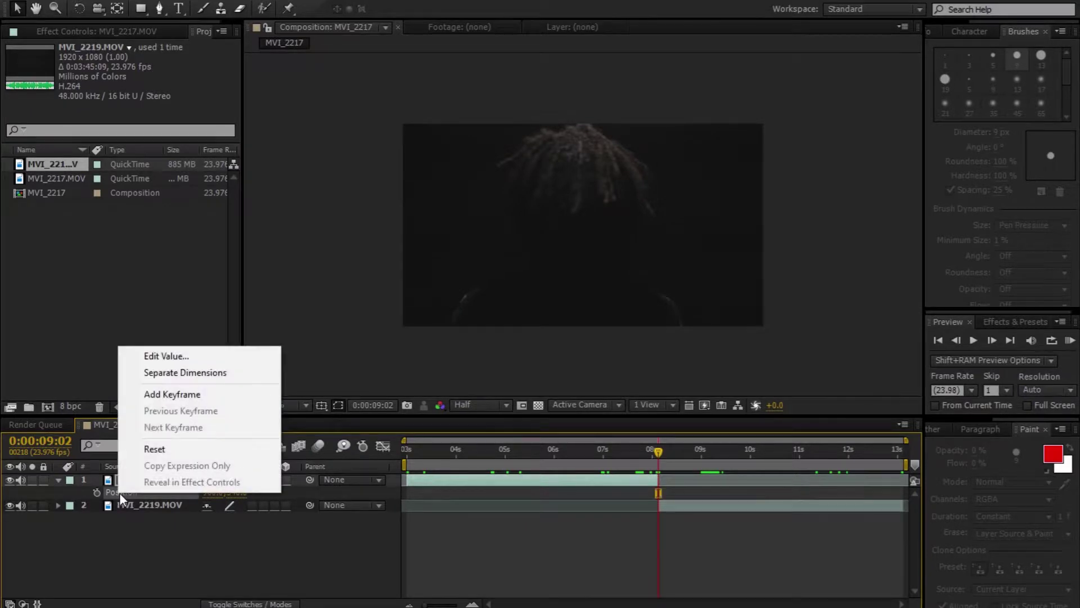
pyautogui.click(175, 374)
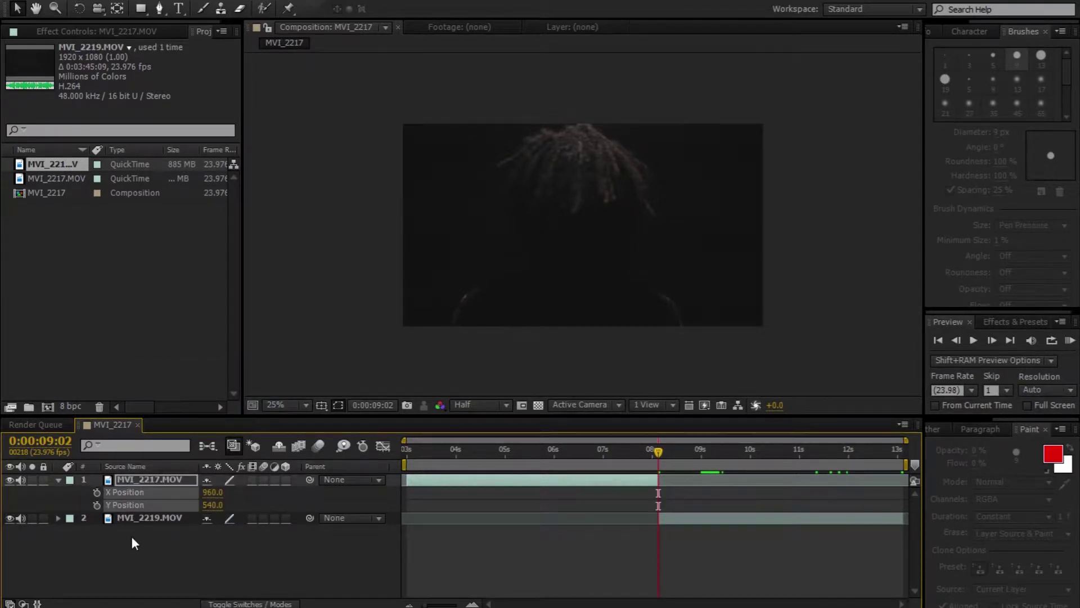
# Set an X Position keyframe at 960 and shift it earlier, around 0:00:09:02.
pyautogui.click(128, 494)
pyautogui.click(92, 498)
pyautogui.click(137, 492)
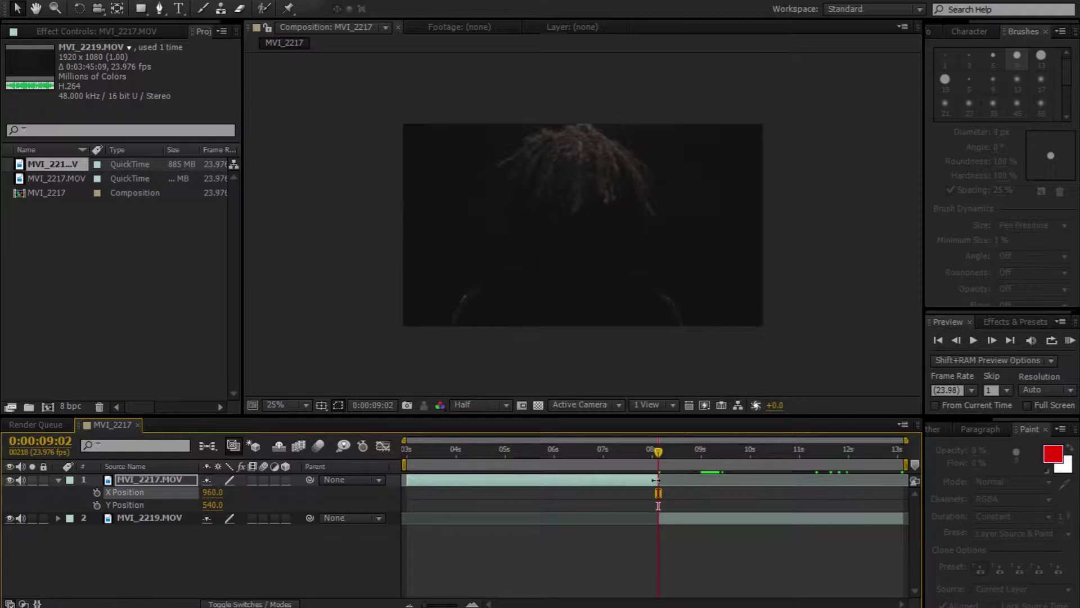
pyautogui.click(97, 492)
pyautogui.moveTo(658, 493); pyautogui.dragTo(613, 492)
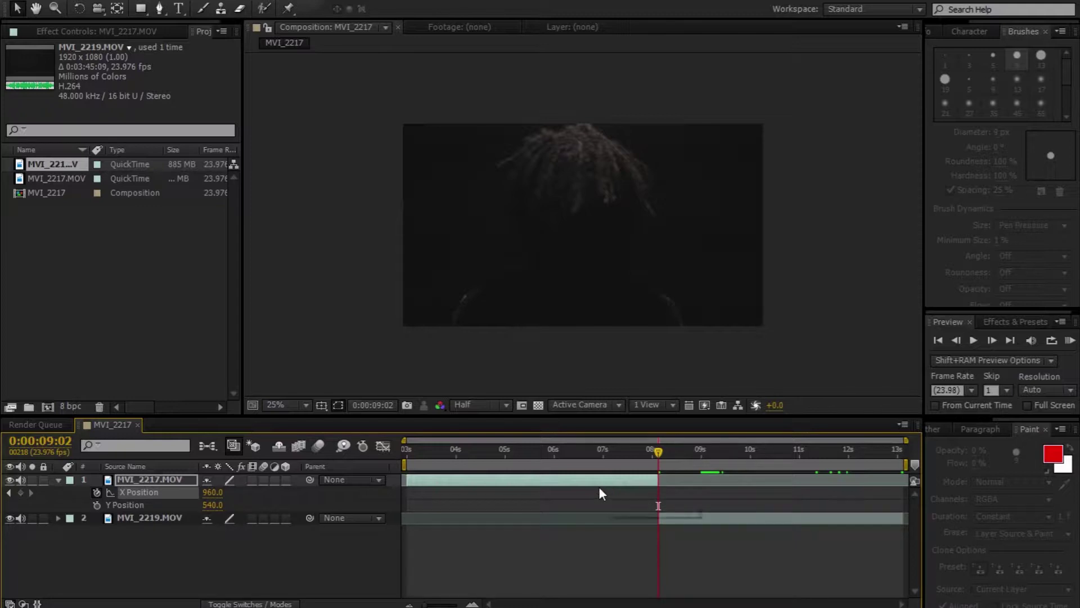
# Add a second X Position keyframe with the top clip slid left to X 0.
pyautogui.click(20, 492)
pyautogui.press('pageup')
pyautogui.press('=')
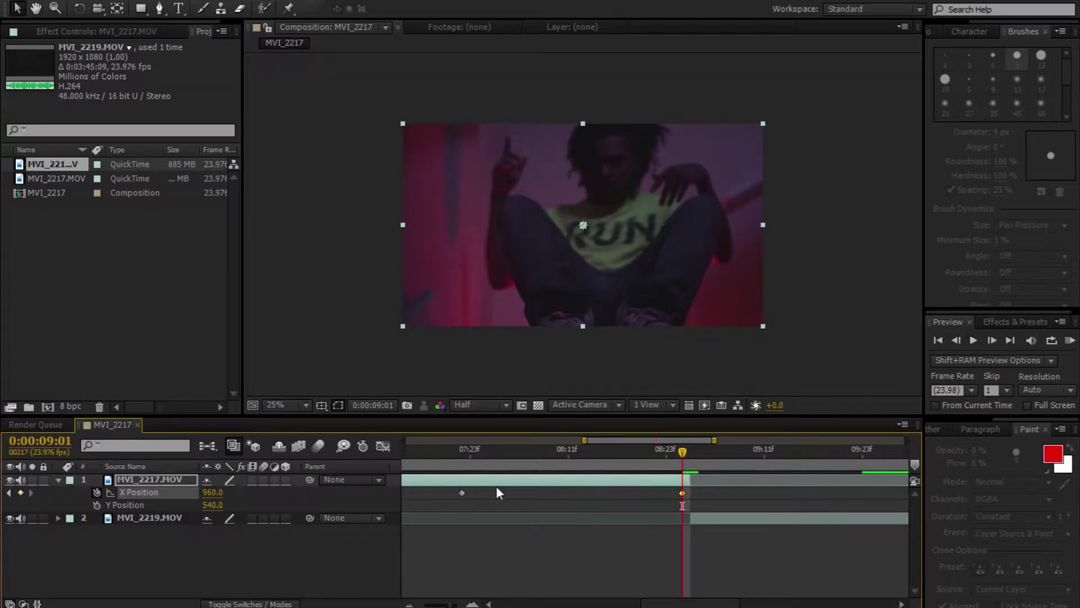
pyautogui.click(589, 480)
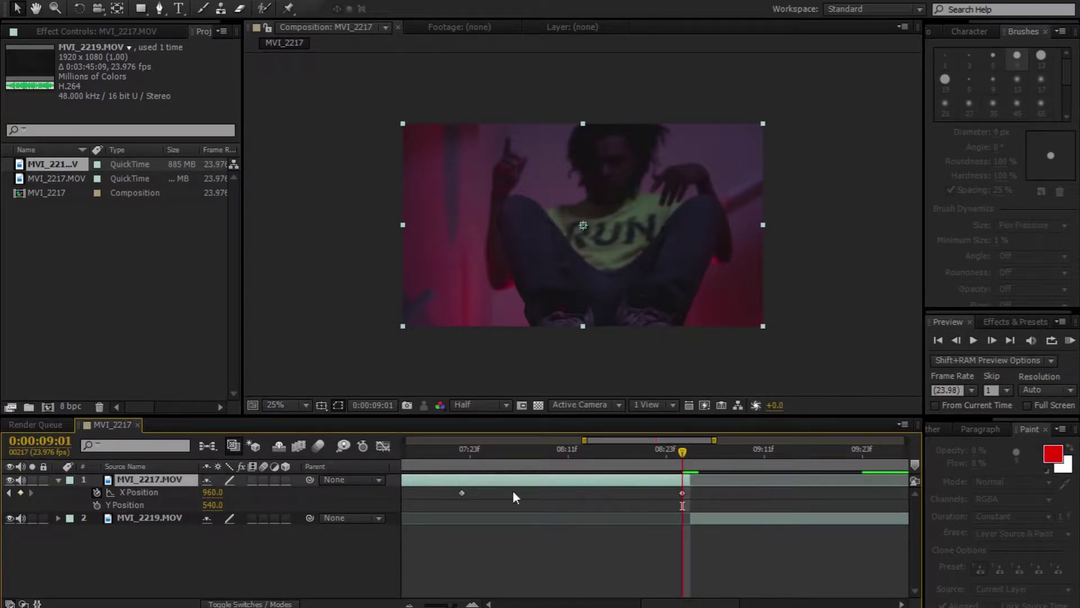
pyautogui.click(682, 493)
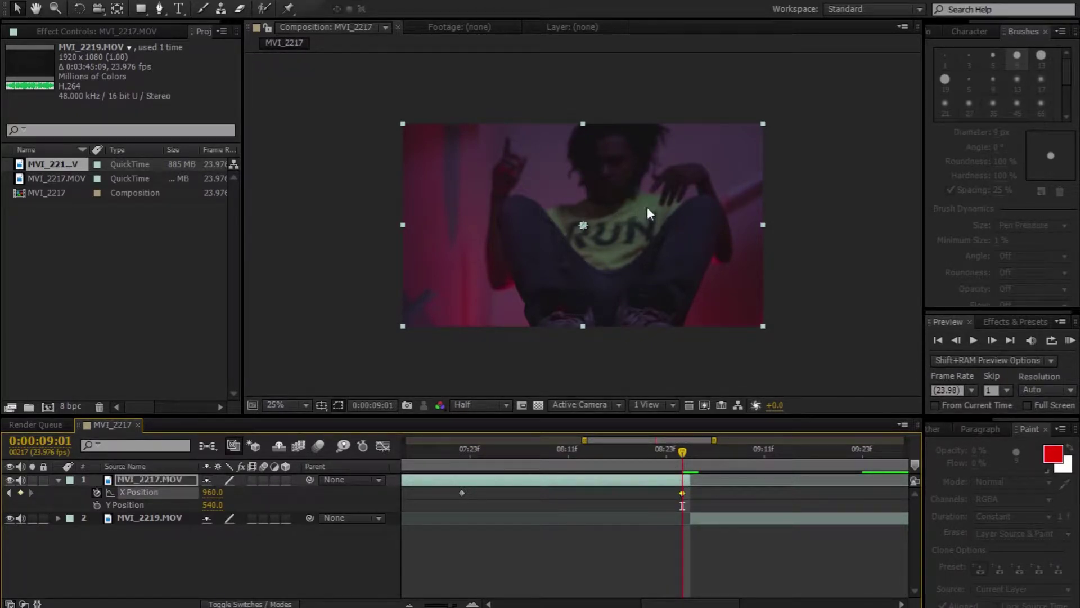
pyautogui.moveTo(718, 225); pyautogui.dragTo(536, 225)
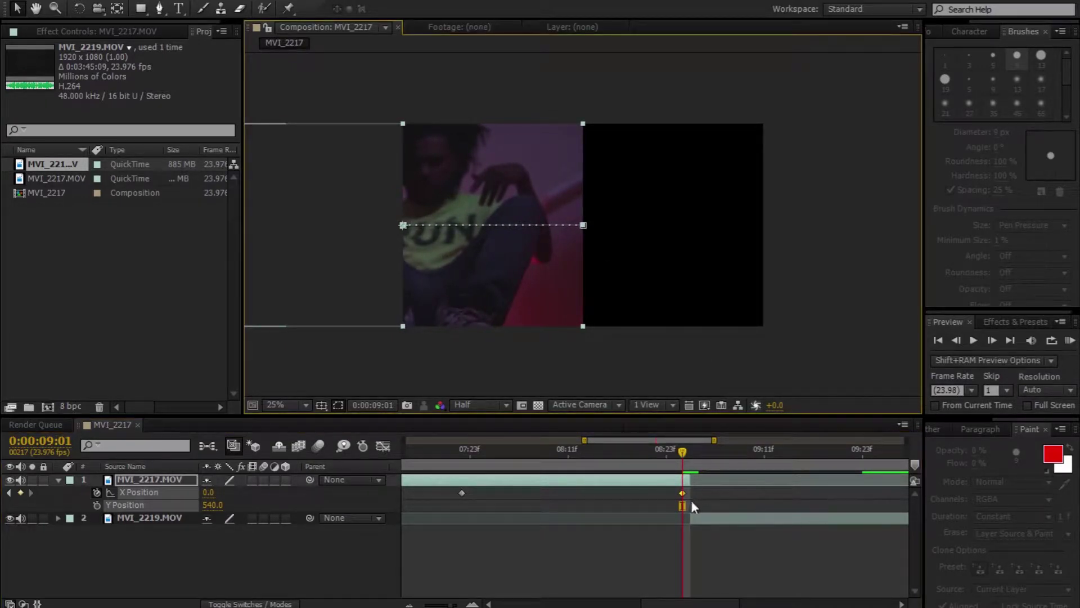
pyautogui.moveTo(682, 491)
pyautogui.moveTo(683, 490); pyautogui.dragTo(690, 492)
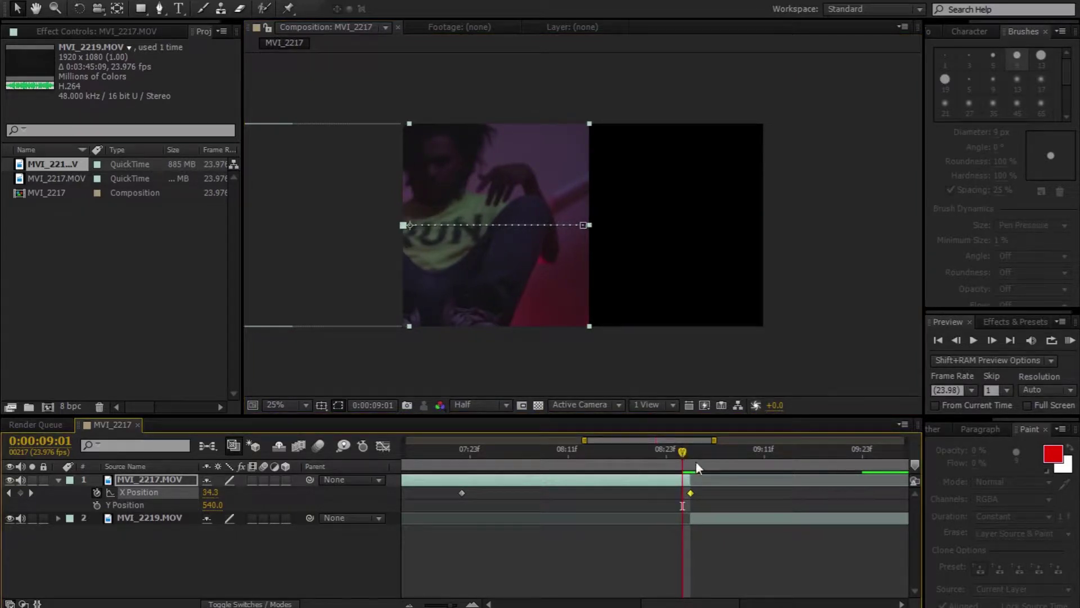
# Apply Easy Ease (F9) to both X Position keyframes.
pyautogui.moveTo(604, 506)
pyautogui.mouseDown()
pyautogui.moveTo(395, 487)
pyautogui.moveTo(784, 512)
pyautogui.moveTo(431, 517)
pyautogui.moveTo(593, 515)
pyautogui.mouseUp()
pyautogui.press('-')
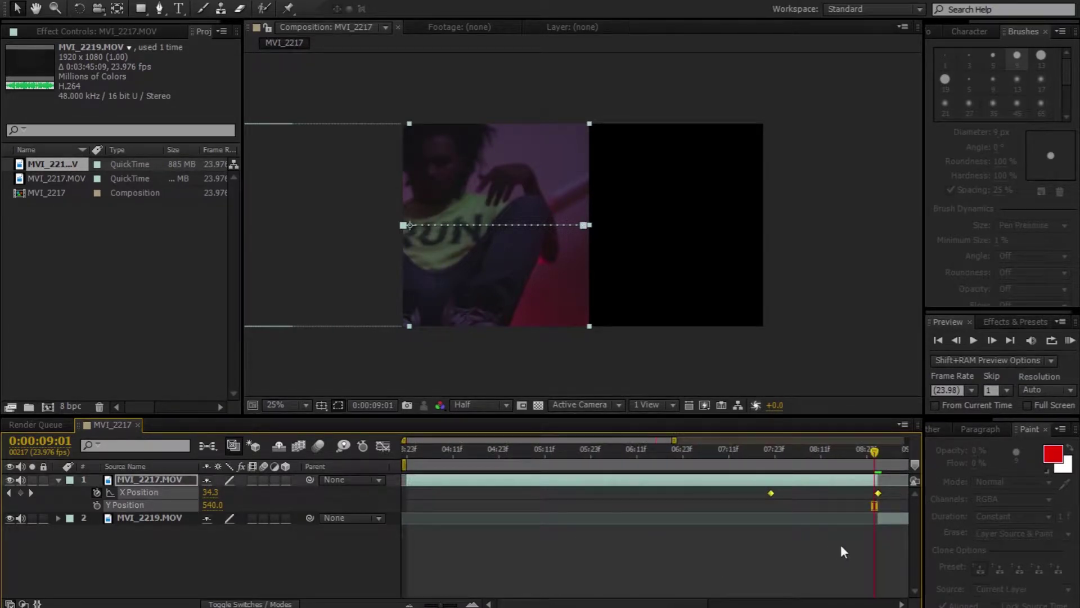
pyautogui.moveTo(681, 604); pyautogui.dragTo(721, 590)
pyautogui.moveTo(800, 488); pyautogui.dragTo(630, 497)
pyautogui.press('F9')
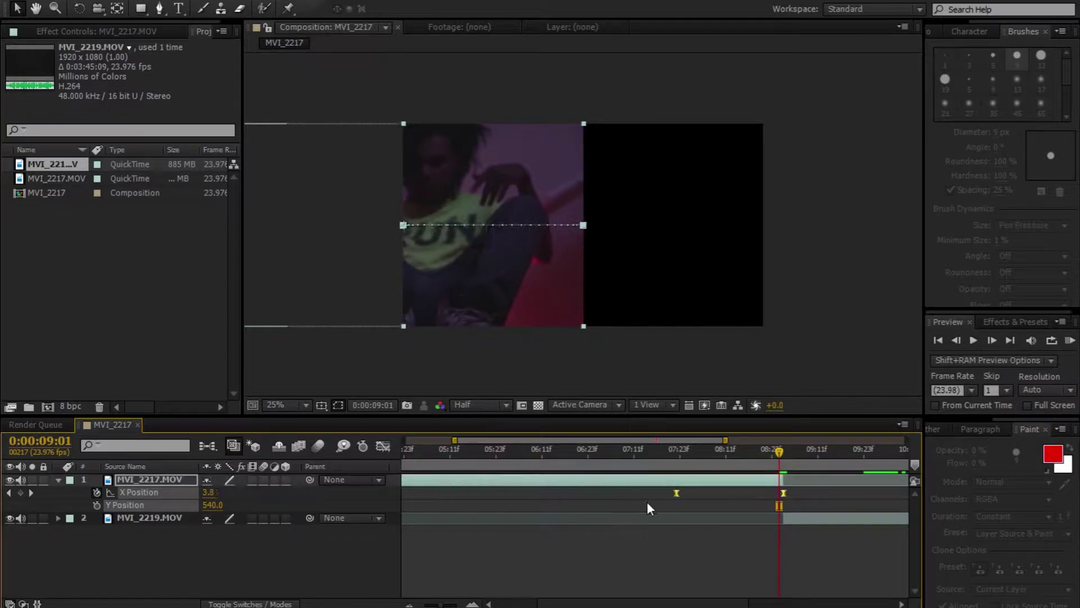
pyautogui.rightClick(796, 494)
pyautogui.press('Escape')
pyautogui.click(685, 497)
pyautogui.hotkey('ctrl', 'z')
pyautogui.moveTo(808, 498); pyautogui.dragTo(626, 493)
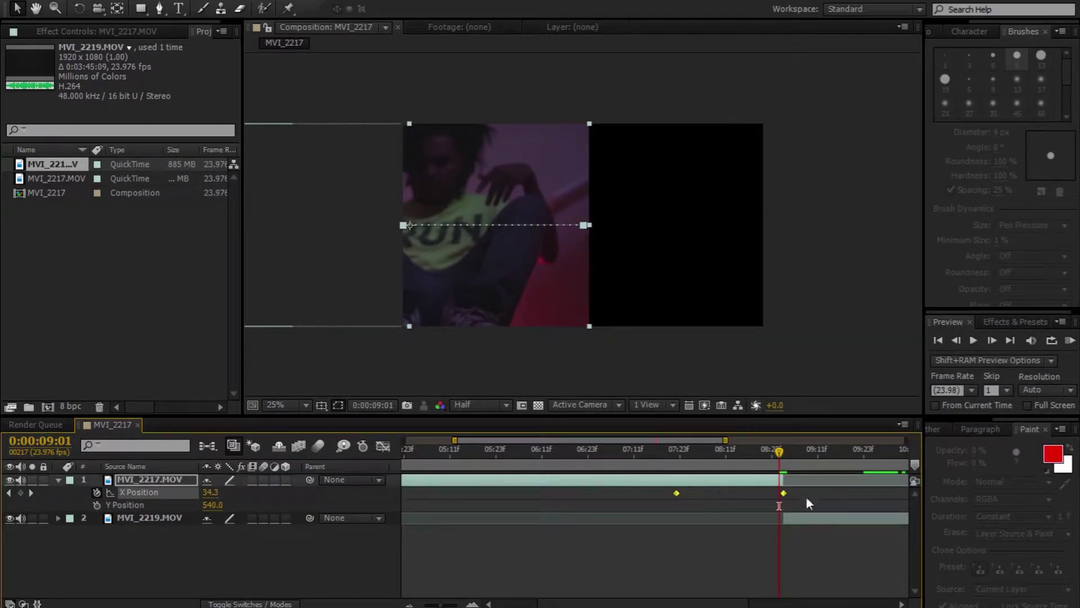
pyautogui.rightClick(677, 492)
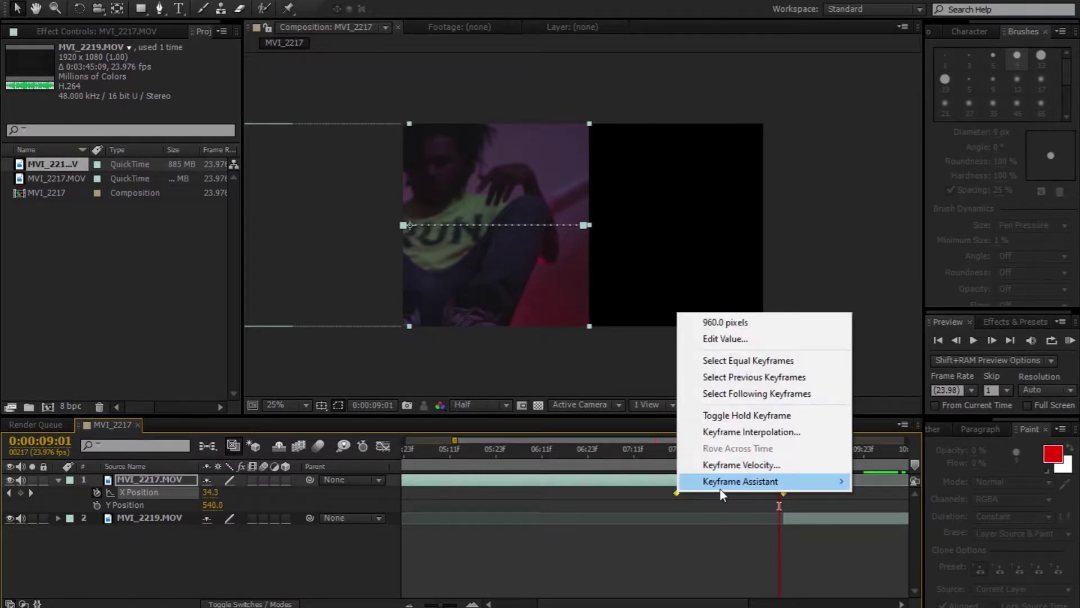
pyautogui.moveTo(726, 482)
pyautogui.click(493, 514)
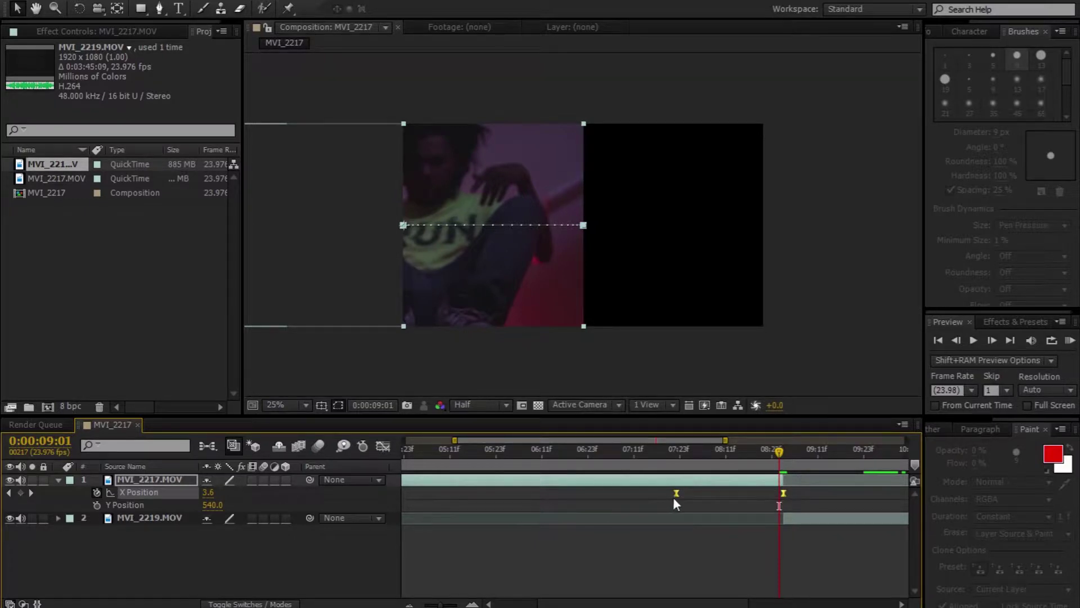
pyautogui.click(784, 493)
pyautogui.moveTo(806, 488); pyautogui.dragTo(638, 500)
# Show the X Position curve in the Graph Editor with both keyframes selected.
pyautogui.click(381, 446)
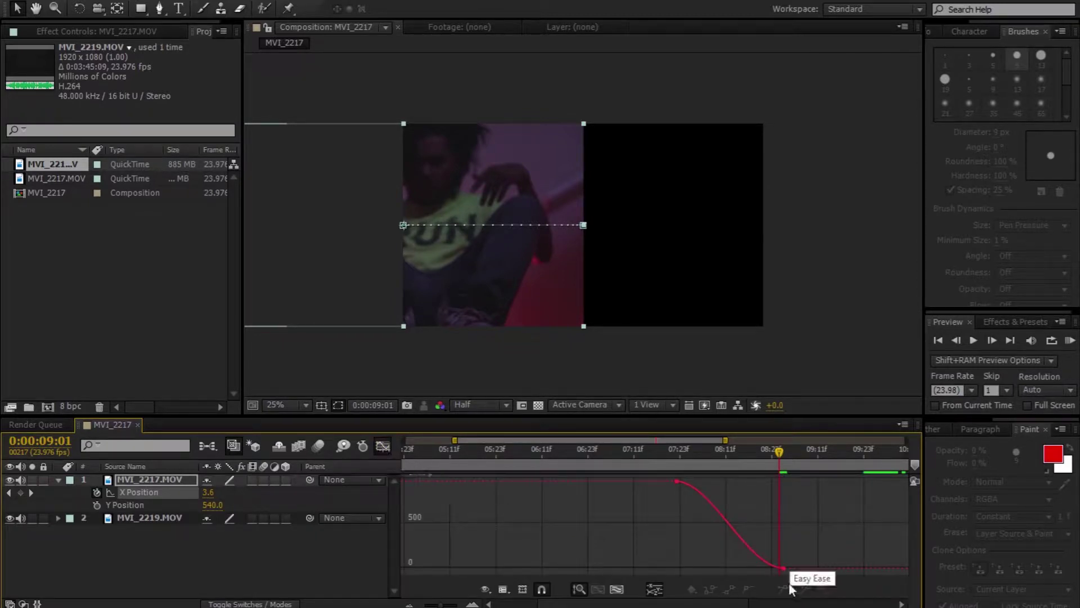
pyautogui.click(504, 592)
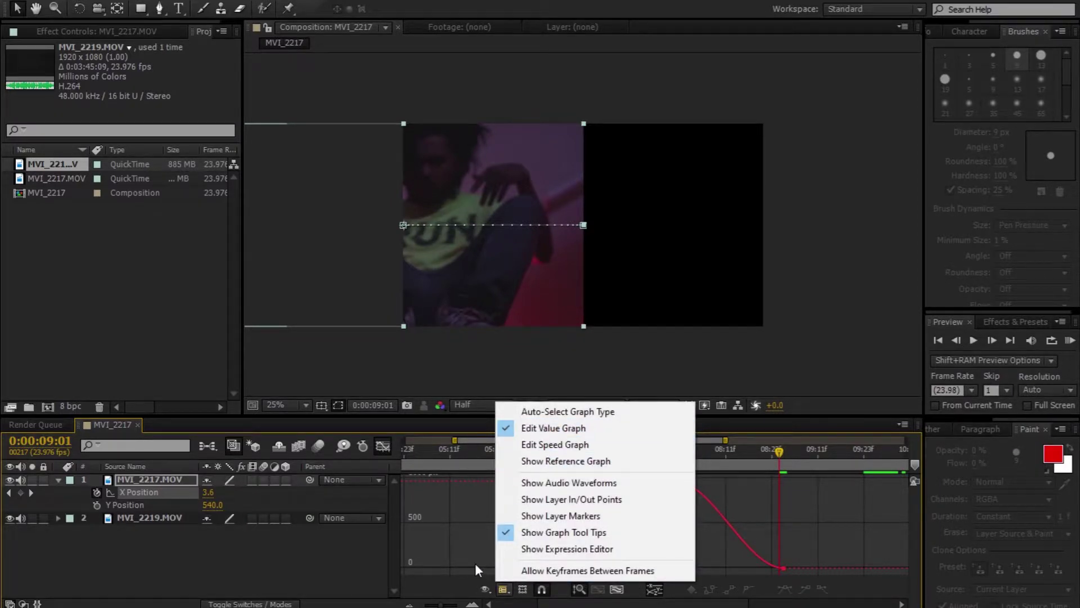
pyautogui.click(506, 590)
pyautogui.click(729, 527)
pyautogui.hscroll(5, 577, 497)
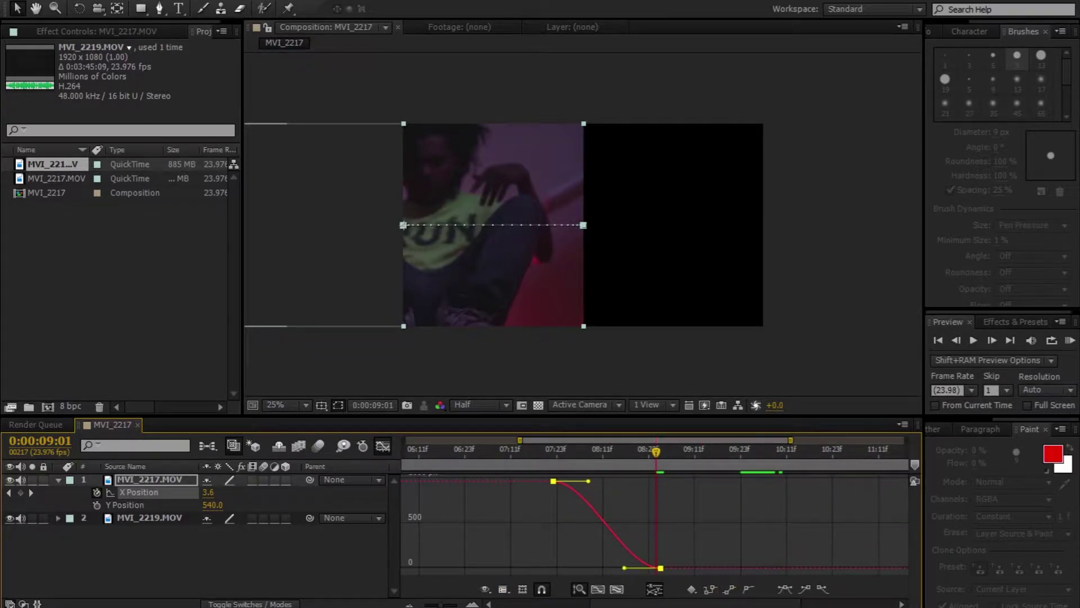
pyautogui.click(473, 604)
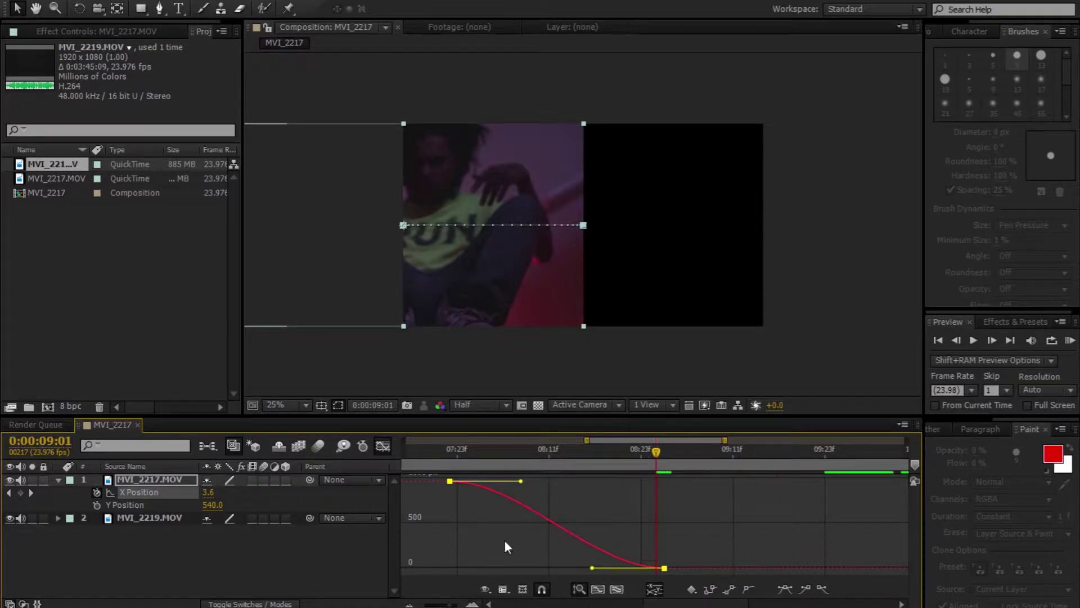
# Drag the bezier handles so X holds near 960, then plunges to 0.
pyautogui.moveTo(520, 482); pyautogui.dragTo(652, 484)
pyautogui.moveTo(593, 571); pyautogui.dragTo(675, 495)
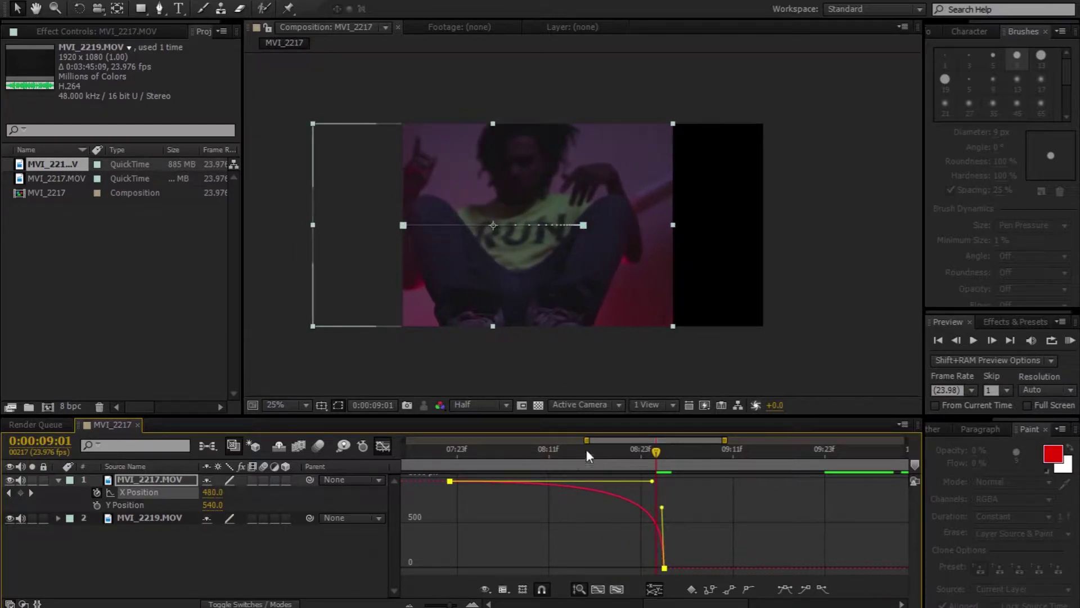
pyautogui.moveTo(502, 460); pyautogui.dragTo(667, 471)
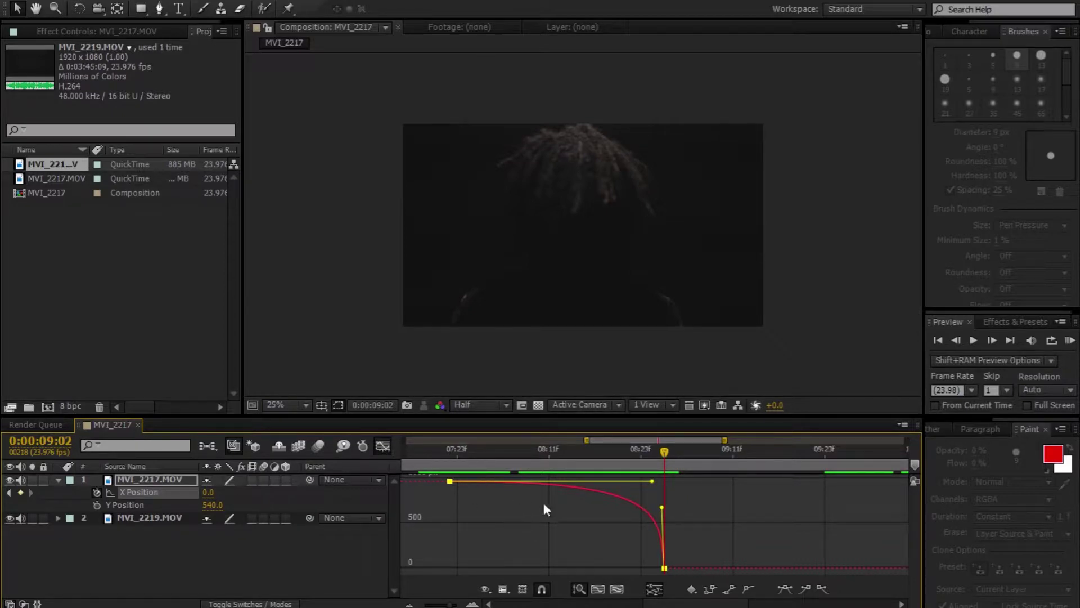
pyautogui.click(383, 442)
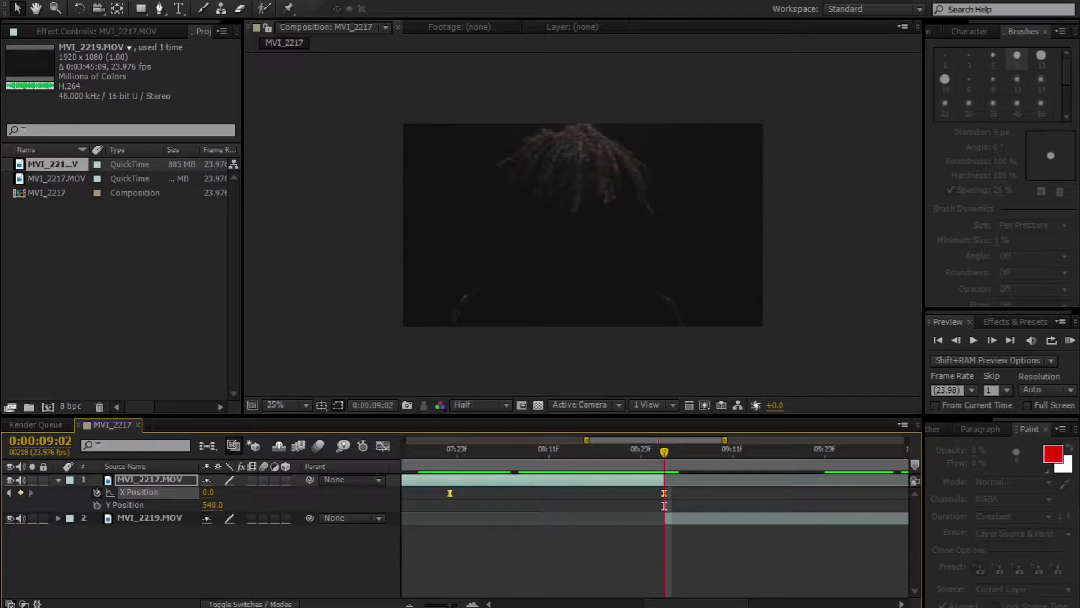
# Find Motion Tile in Effects & Presets and apply it to MVI_2217.MOV.
pyautogui.press('-')
pyautogui.press('-')
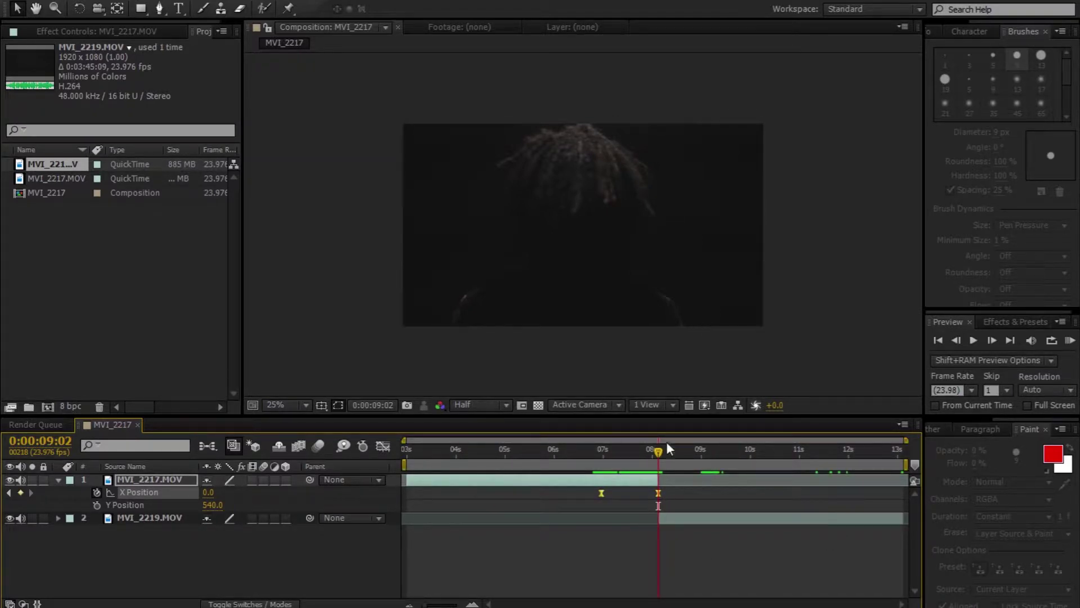
pyautogui.moveTo(657, 449); pyautogui.dragTo(653, 448)
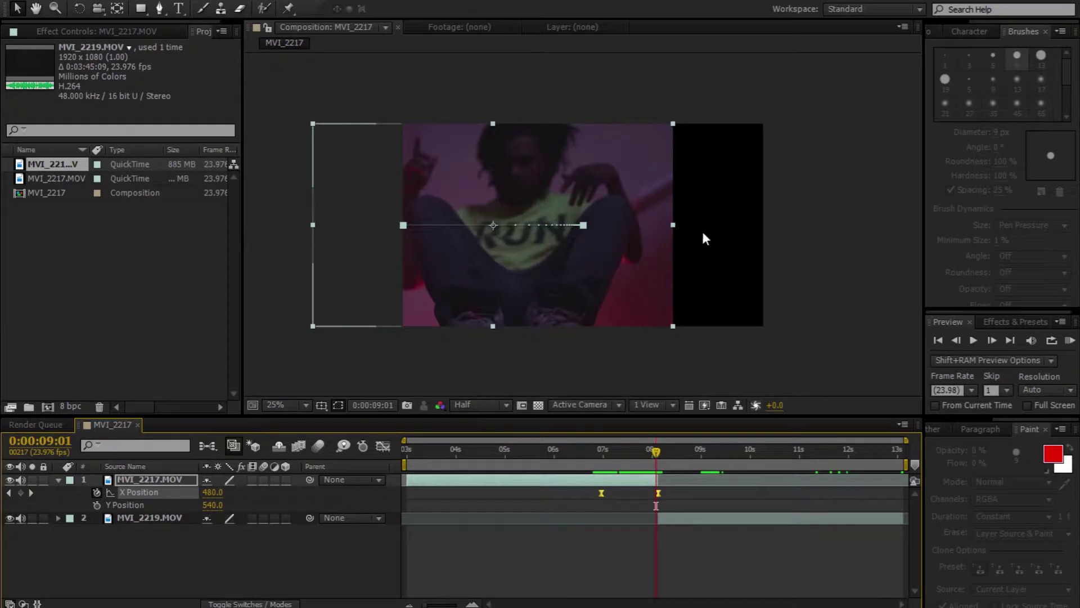
pyautogui.click(1022, 325)
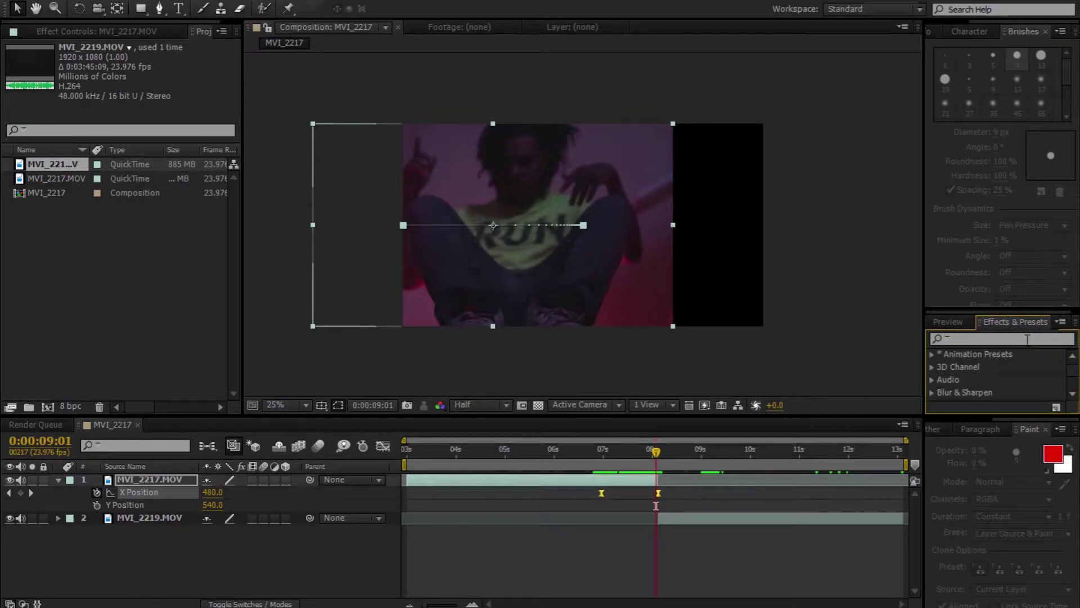
pyautogui.click(1028, 340)
pyautogui.write('n')
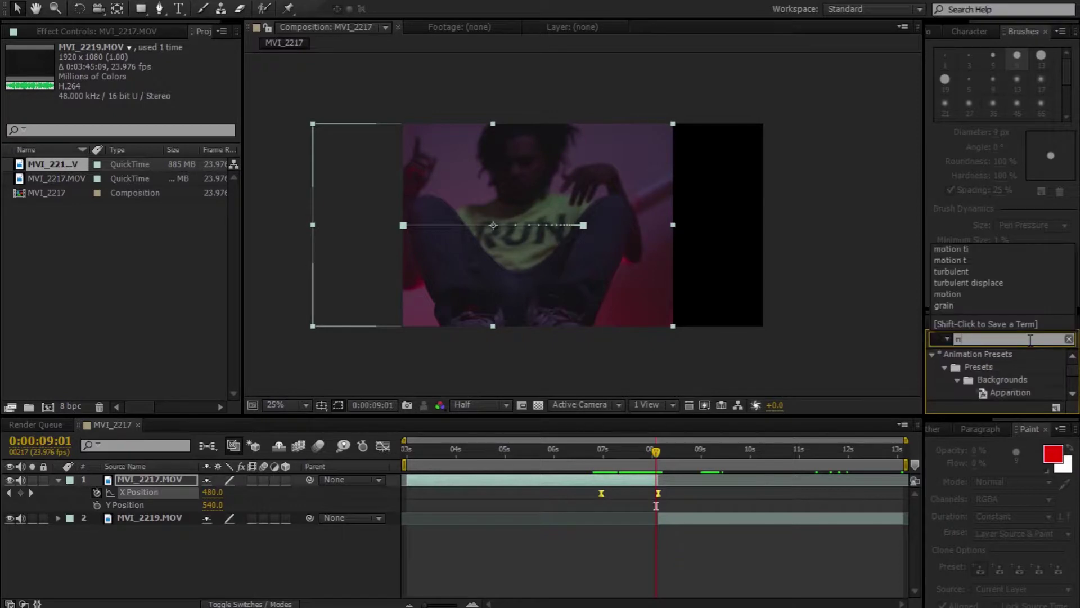
pyautogui.press('BackSpace')
pyautogui.write('motion ti')
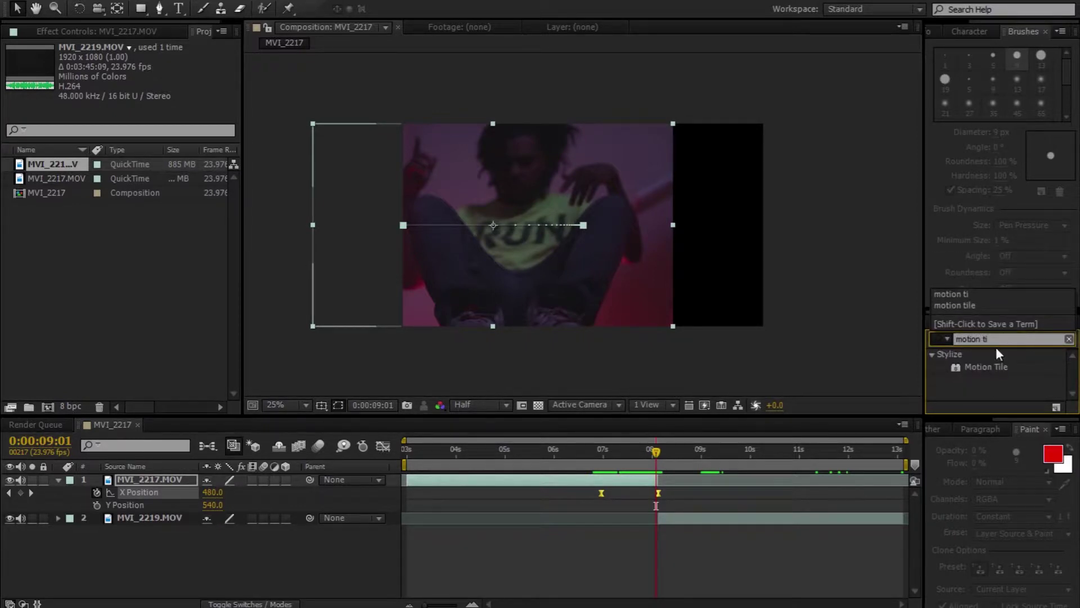
pyautogui.click(981, 372)
pyautogui.click(979, 369)
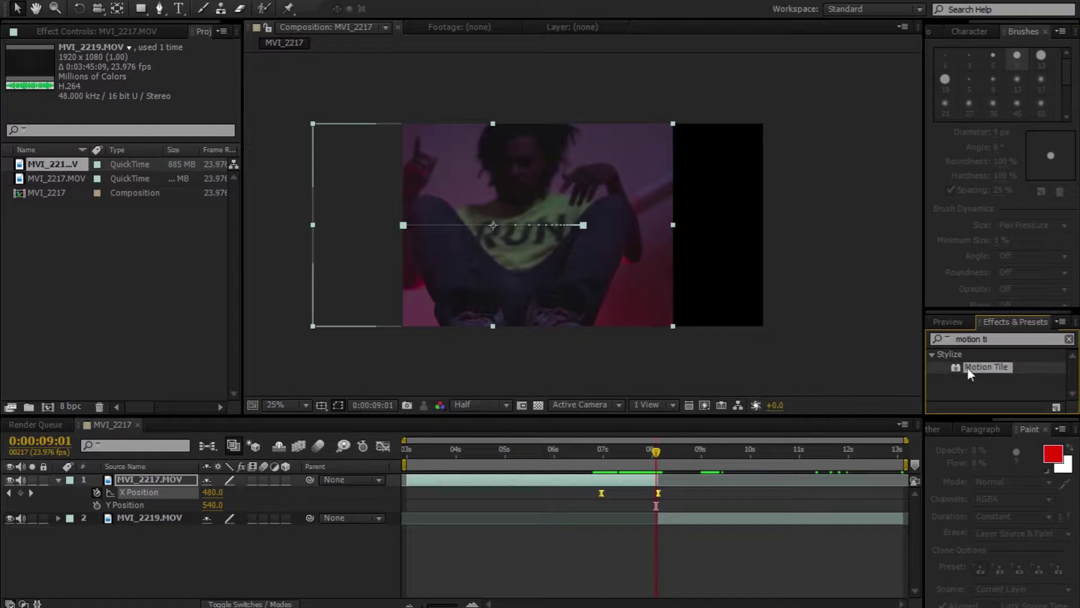
pyautogui.moveTo(979, 372); pyautogui.dragTo(539, 479)
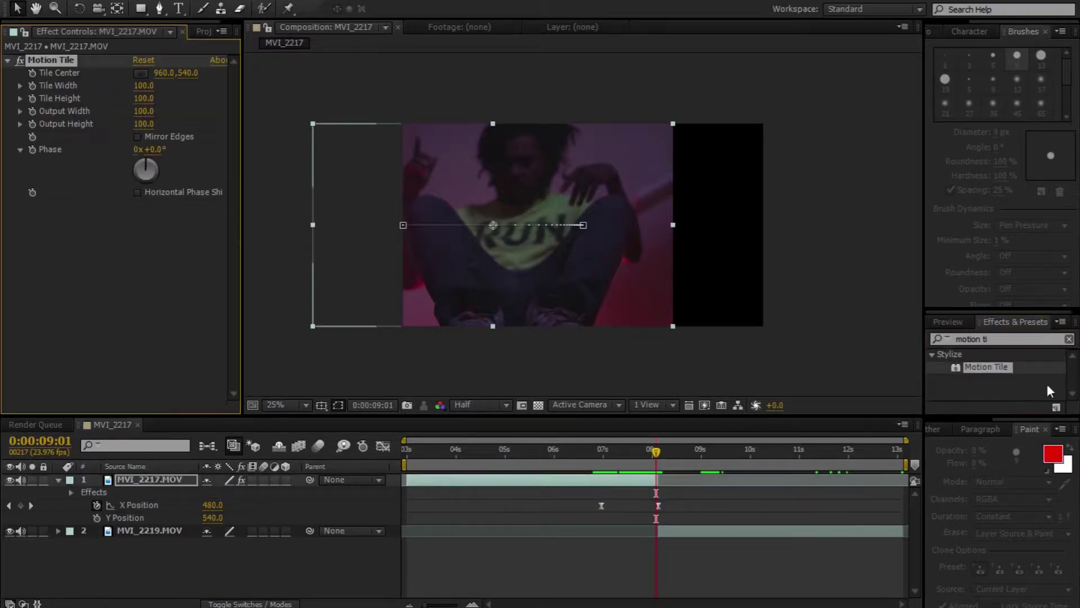
pyautogui.moveTo(985, 369); pyautogui.dragTo(704, 531)
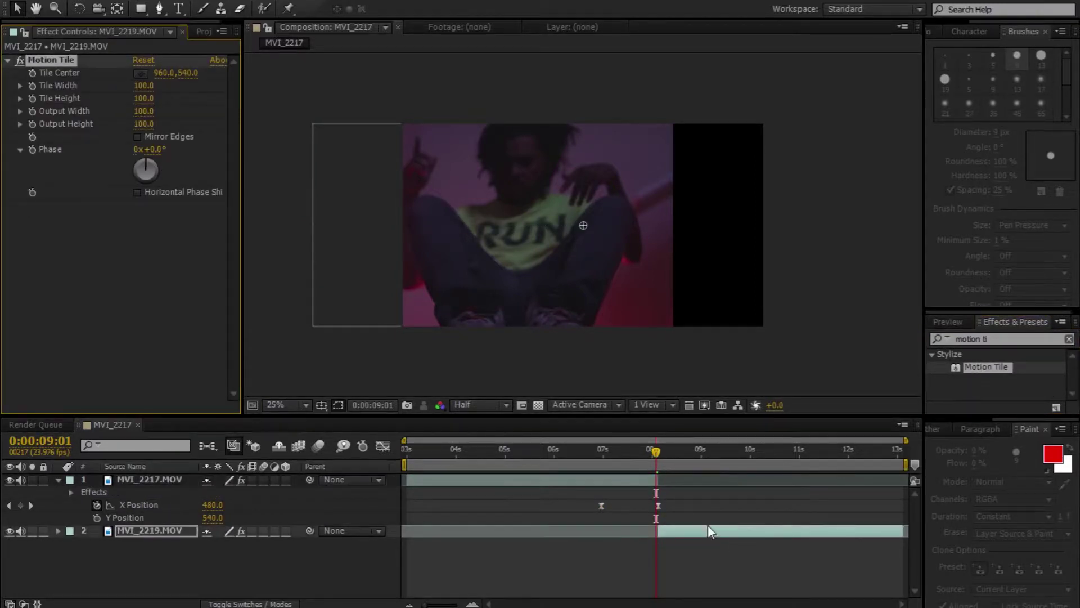
# Set Motion Tile Output Width and Height to 500 and enable Mirror Edges.
pyautogui.moveTo(653, 450); pyautogui.dragTo(638, 453)
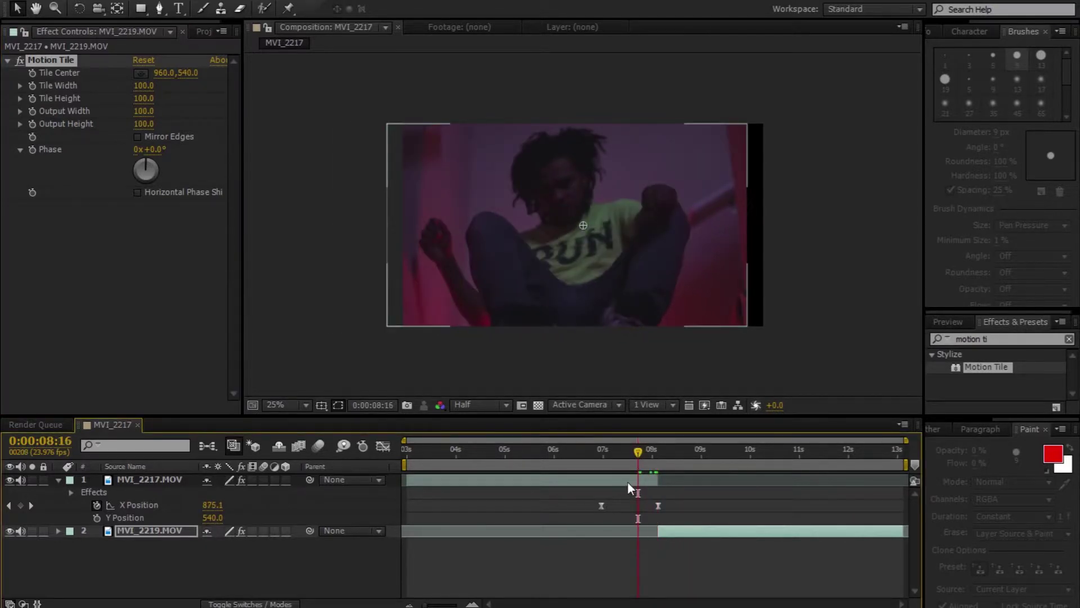
pyautogui.click(168, 483)
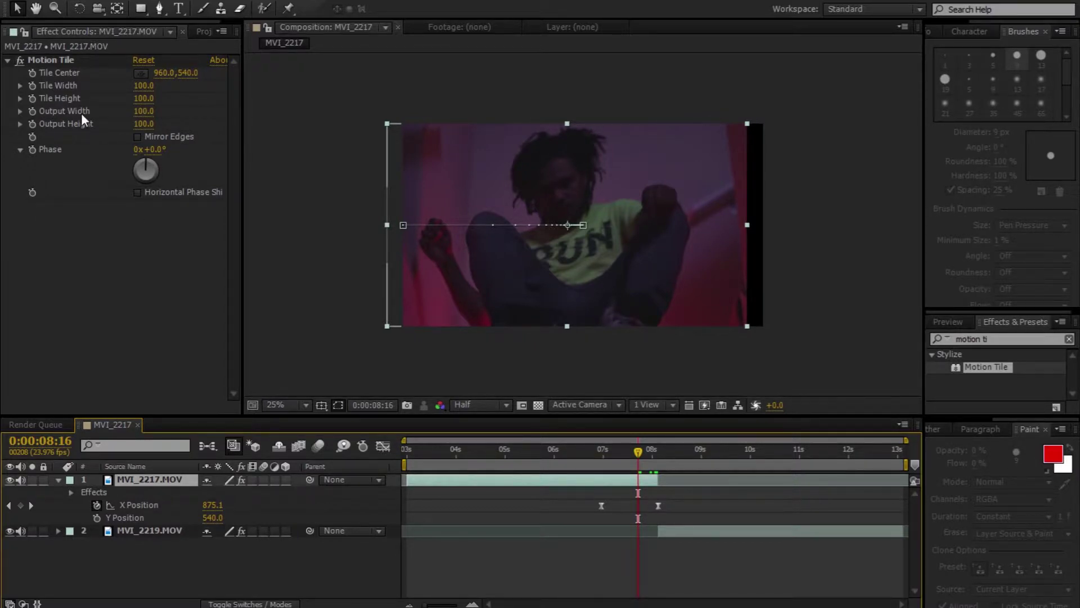
pyautogui.click(144, 112)
pyautogui.write('500')
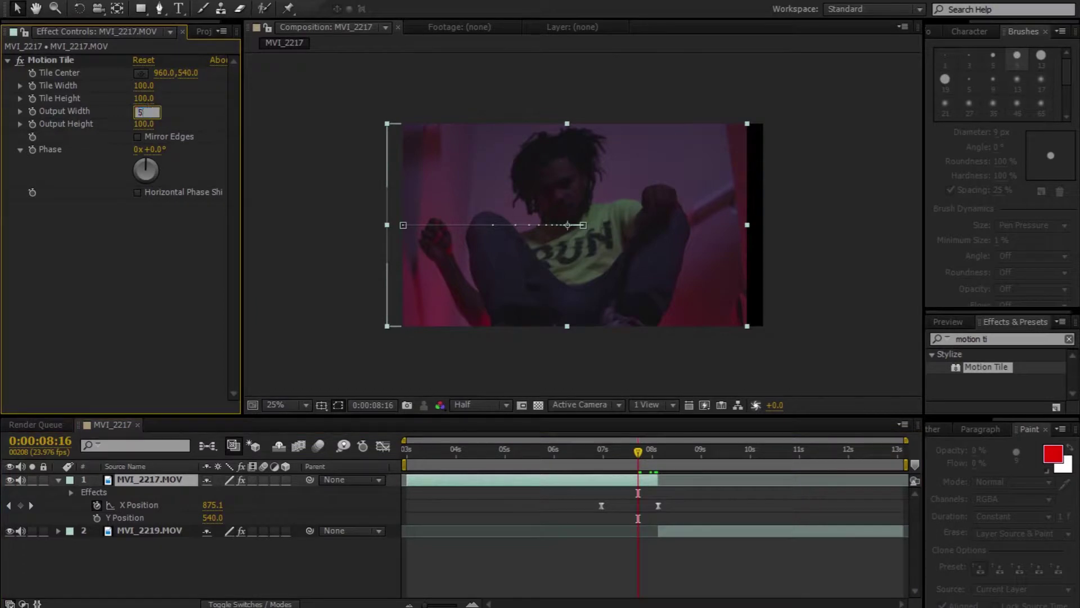
pyautogui.click(149, 128)
pyautogui.write('500')
pyautogui.click(138, 137)
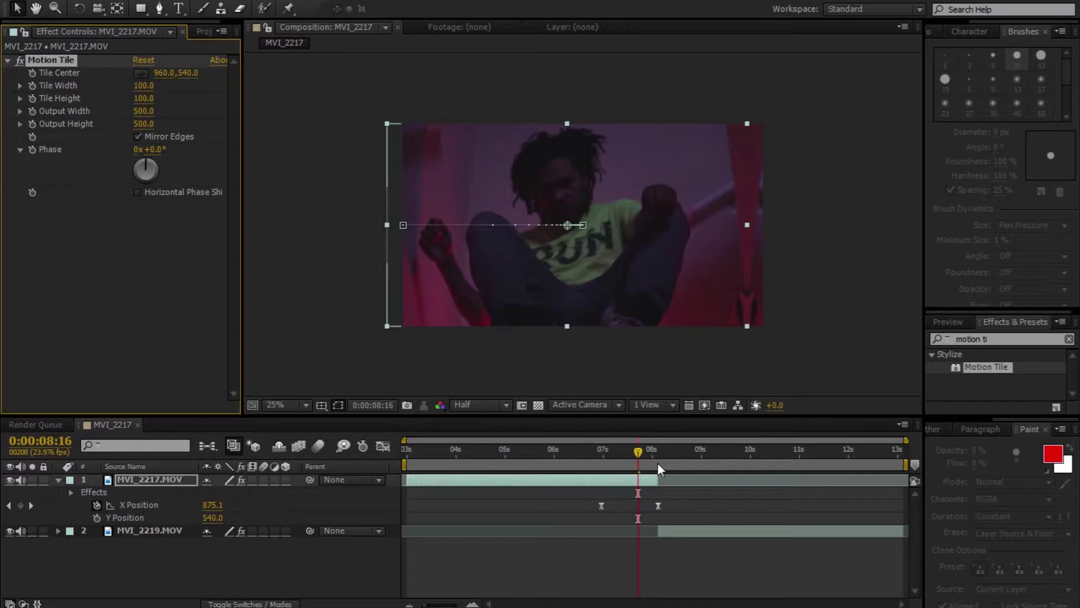
pyautogui.moveTo(643, 451); pyautogui.dragTo(652, 449)
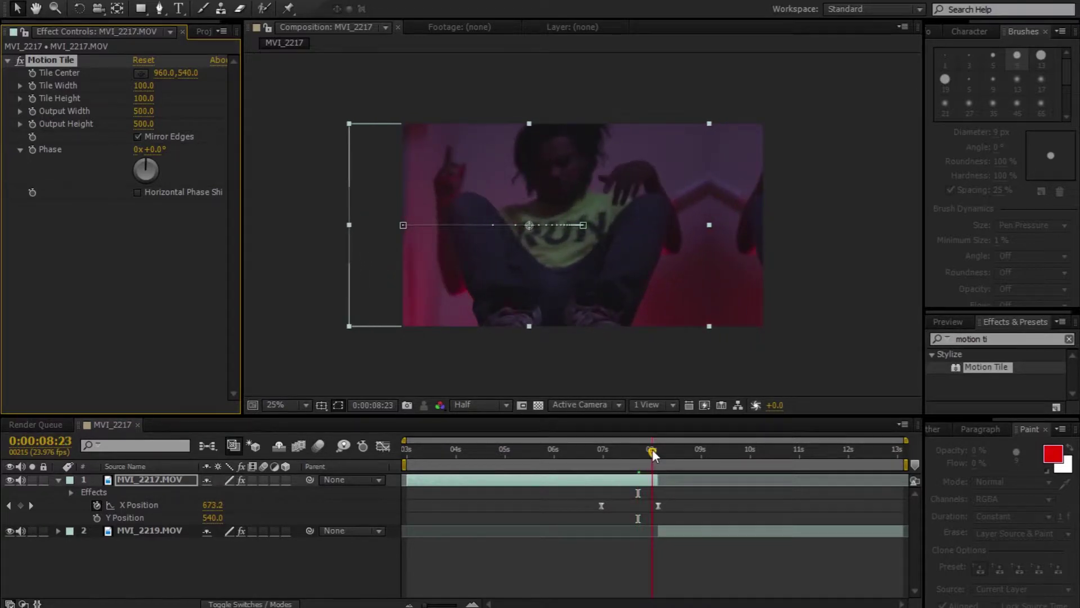
# Turn on Motion Blur for both clip layers, then collapse the top layer.
pyautogui.click(265, 479)
pyautogui.click(263, 530)
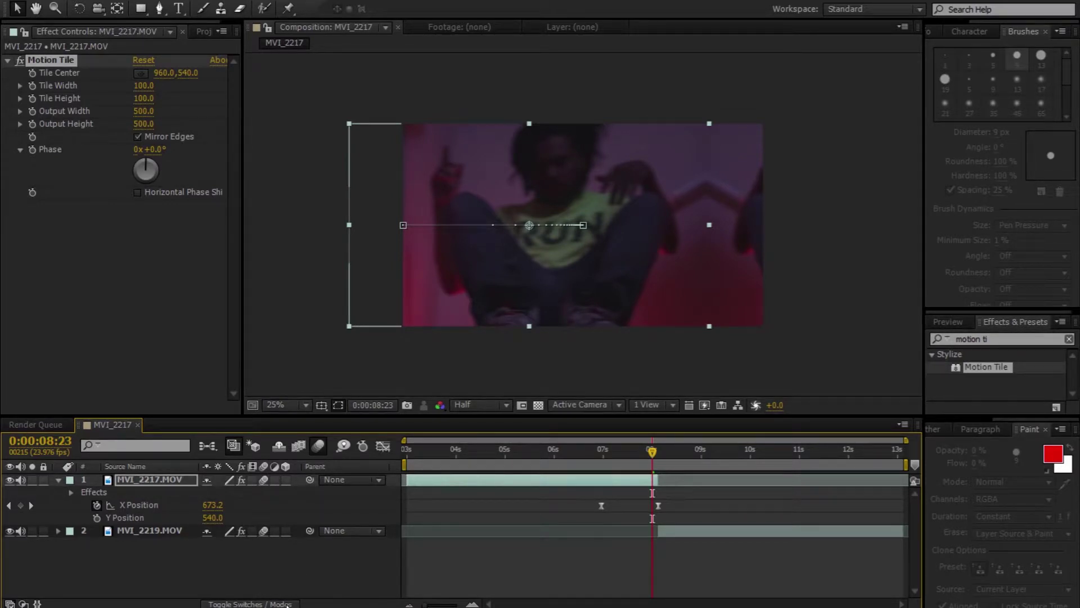
pyautogui.click(265, 604)
pyautogui.click(265, 604)
pyautogui.click(265, 604)
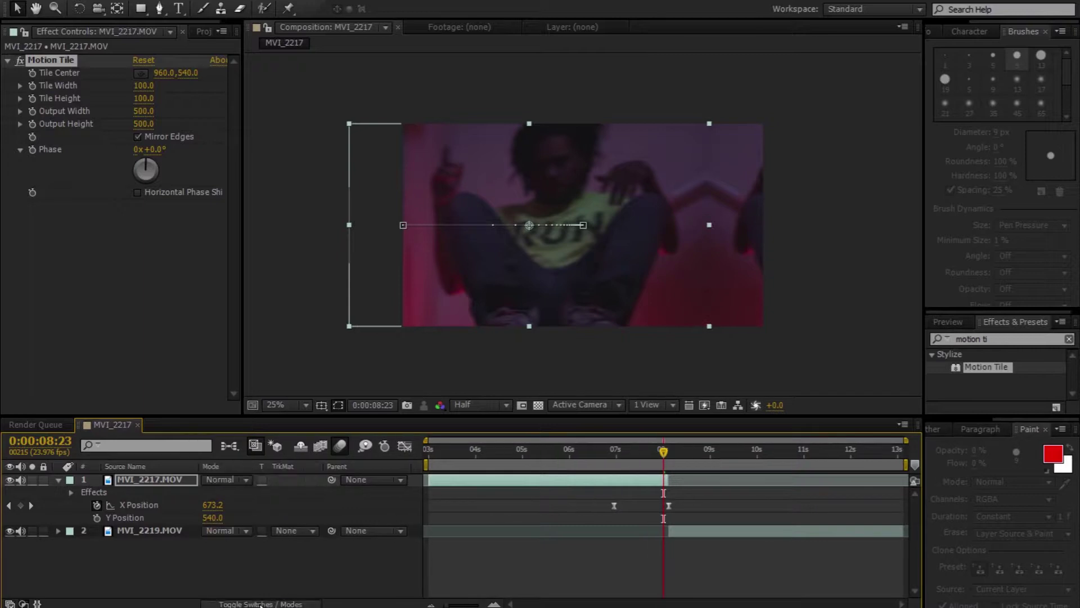
pyautogui.click(265, 604)
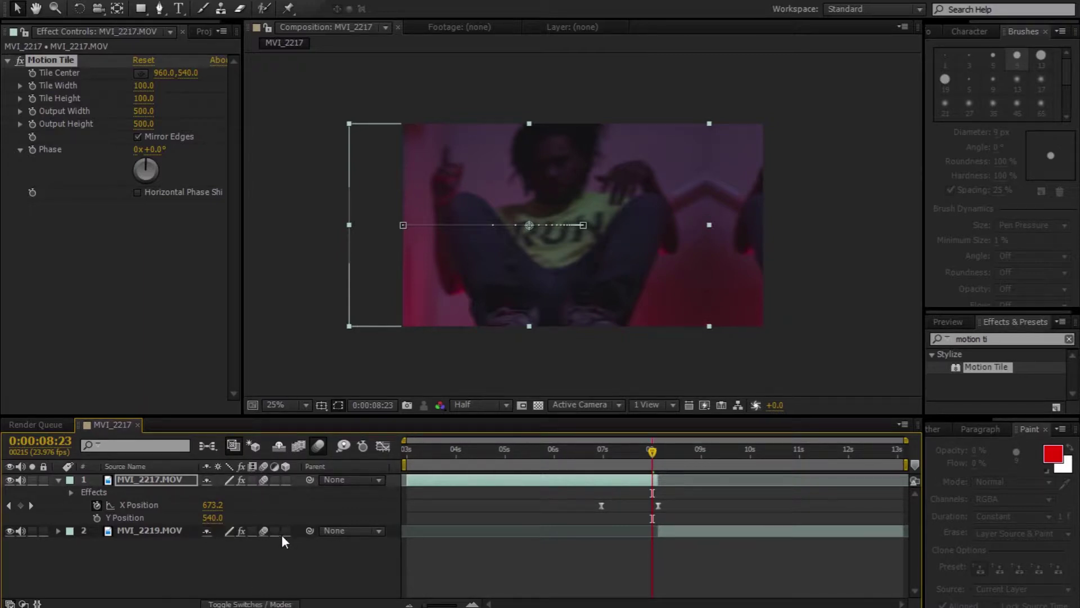
pyautogui.click(59, 479)
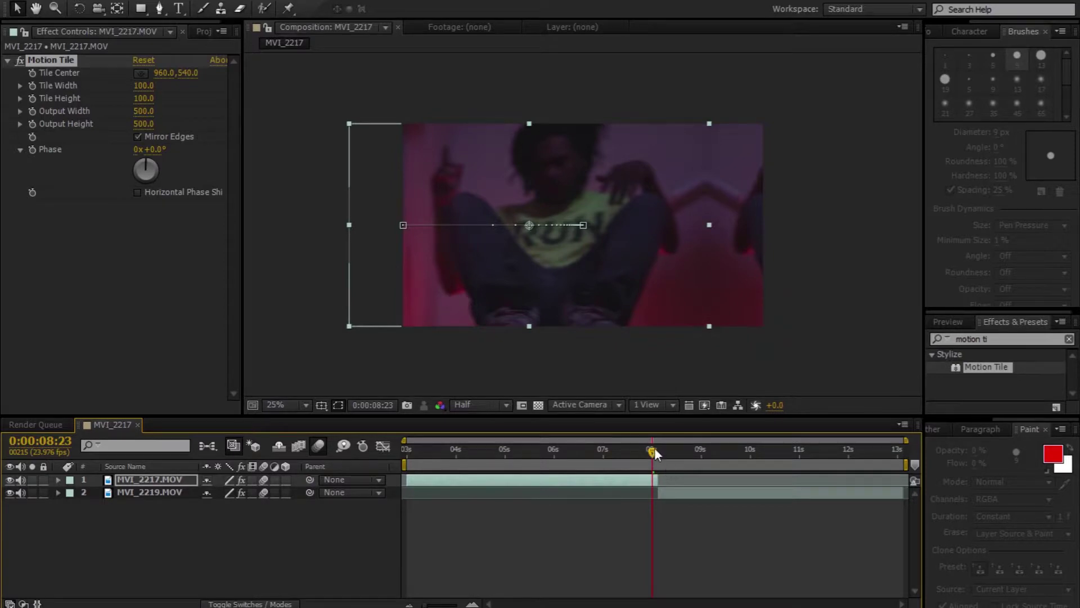
# Start the work area near 06s and RAM-preview the slide transition, replaying it once.
pyautogui.moveTo(653, 448); pyautogui.dragTo(640, 457)
pyautogui.moveTo(404, 465); pyautogui.dragTo(573, 460)
pyautogui.click(948, 321)
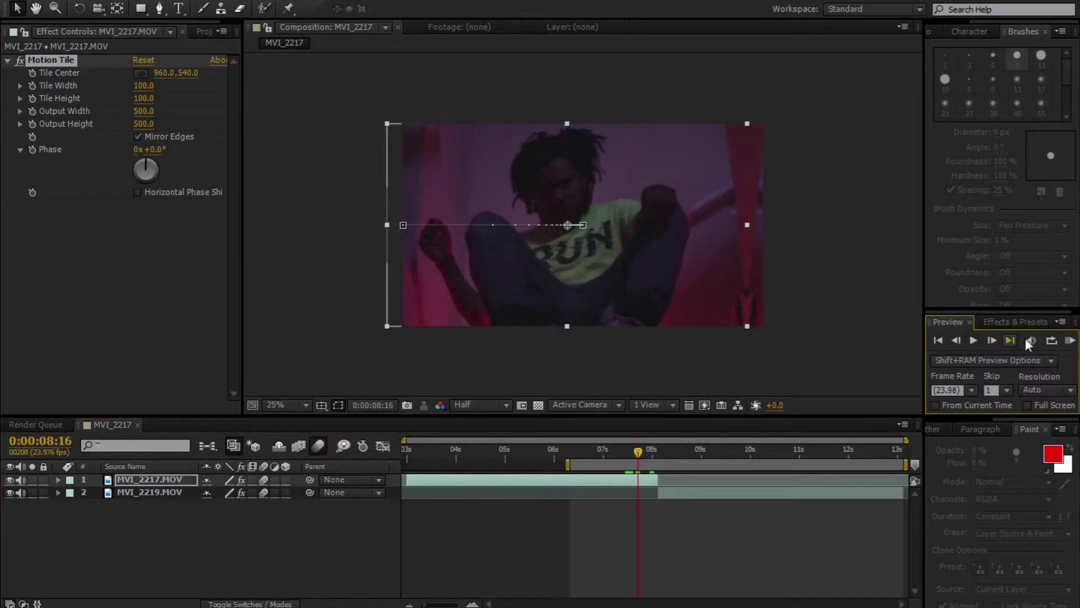
pyautogui.click(1070, 341)
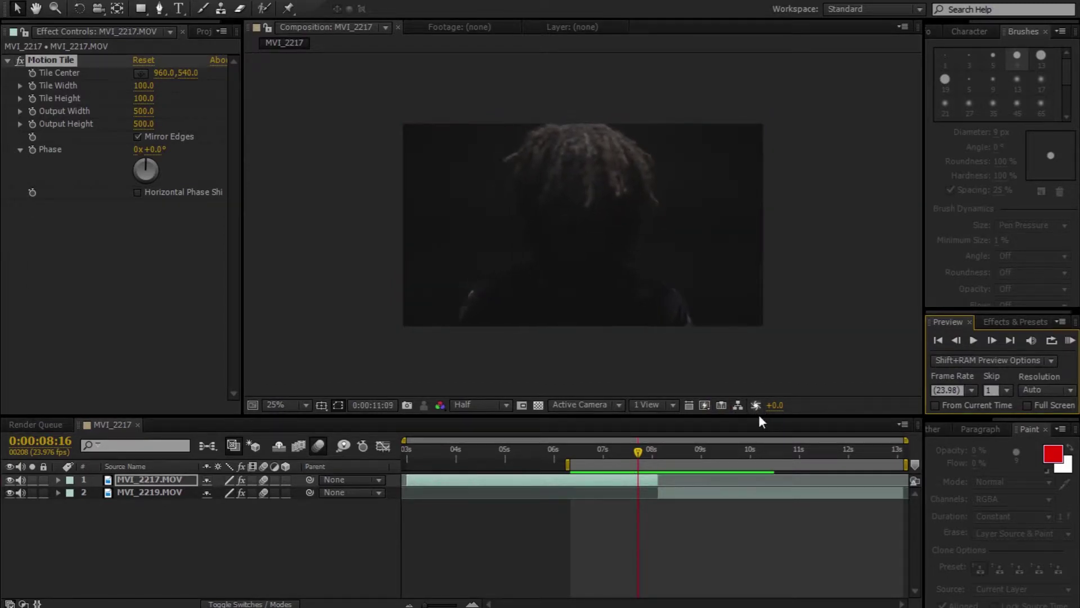
pyautogui.moveTo(21, 479); pyautogui.dragTo(21, 492)
pyautogui.click(1069, 340)
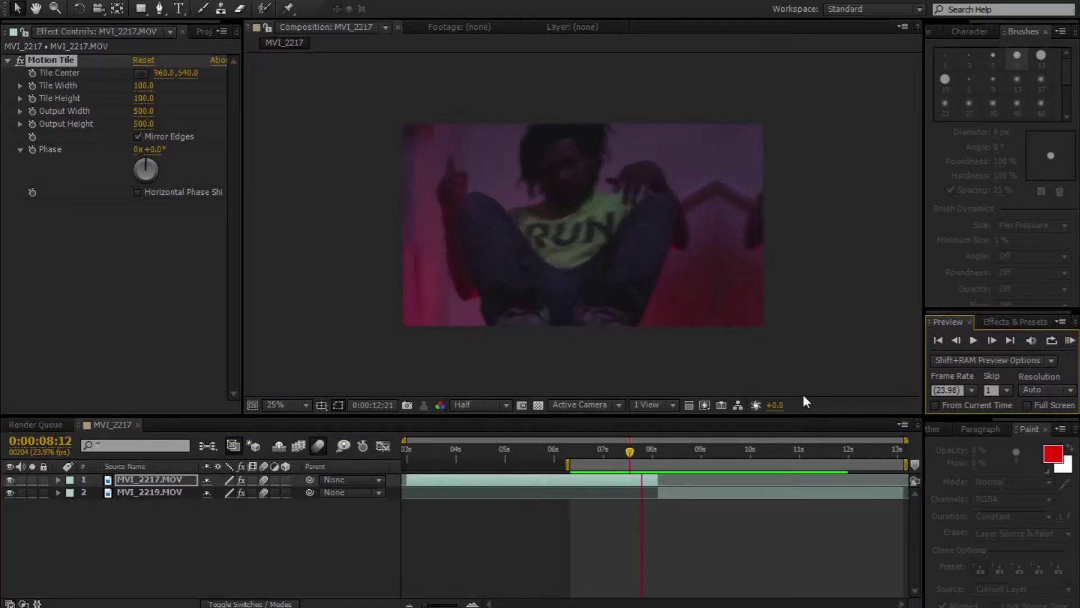
pyautogui.click(553, 472)
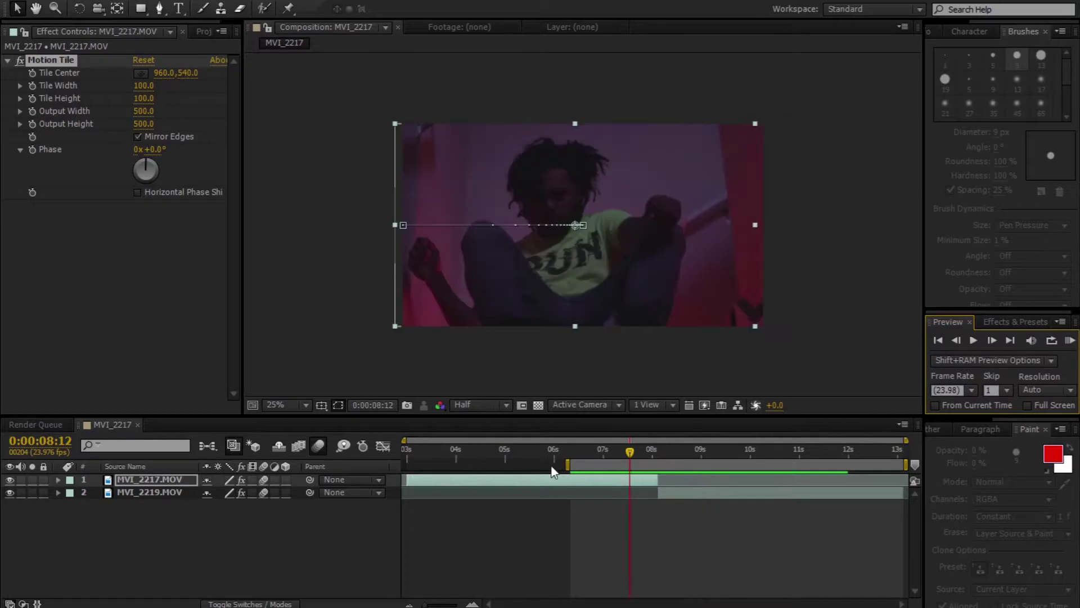
# Reveal X Position with U, drag the first keyframe to just before 06s, select both.
pyautogui.click(590, 482)
pyautogui.press('u')
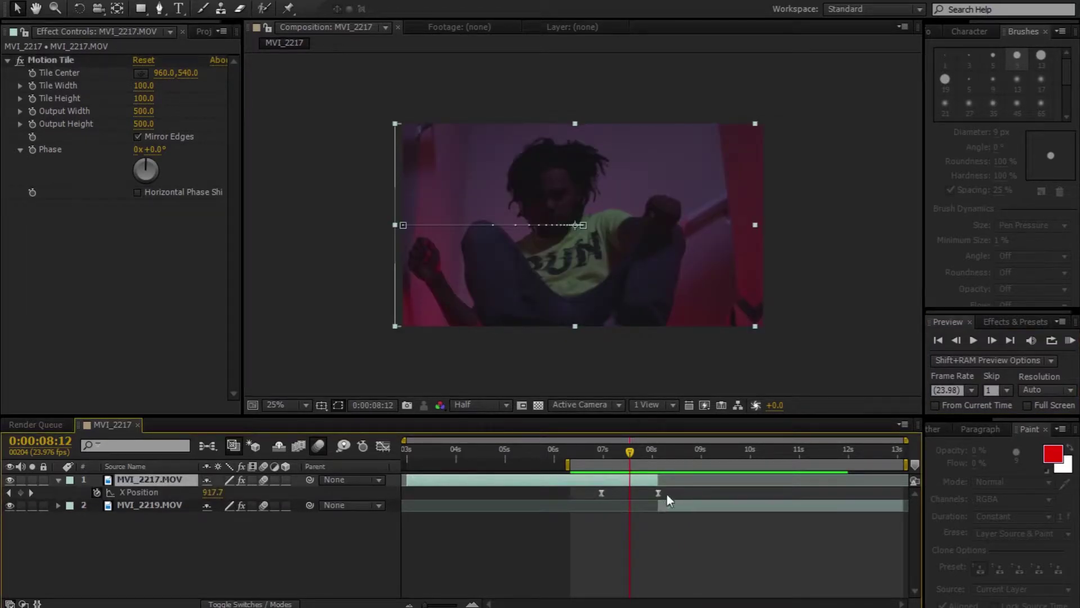
pyautogui.click(472, 604)
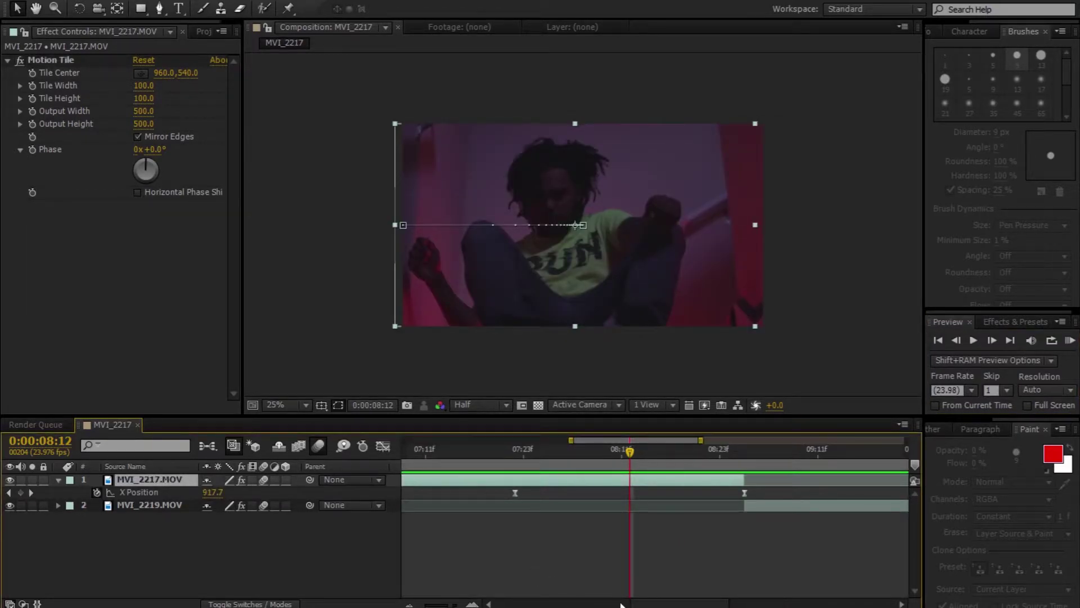
pyautogui.click(407, 604)
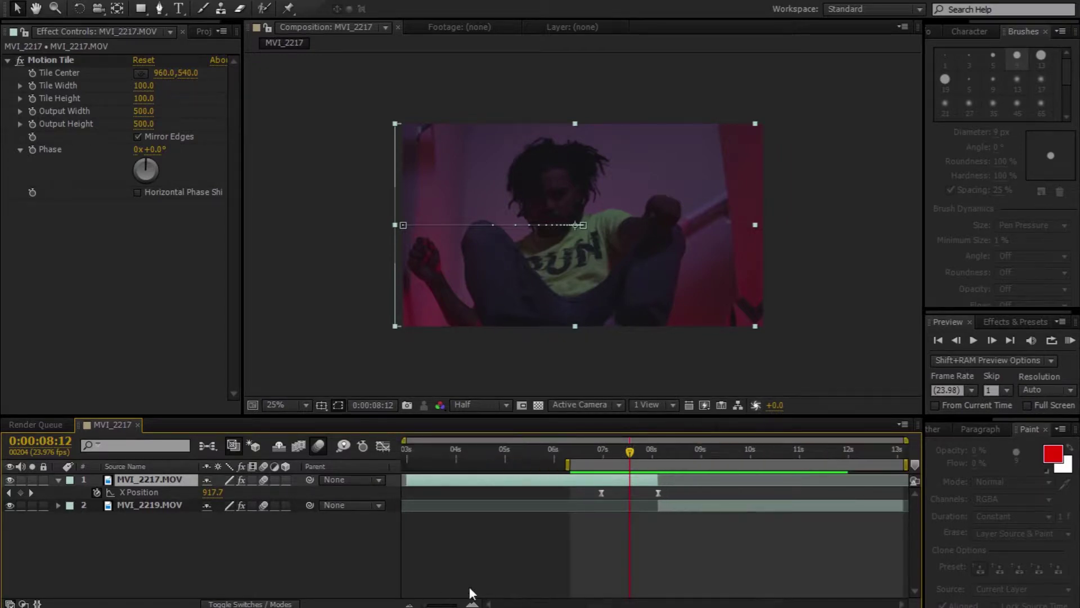
pyautogui.click(604, 532)
pyautogui.moveTo(603, 494); pyautogui.dragTo(545, 499)
pyautogui.moveTo(678, 487); pyautogui.dragTo(512, 507)
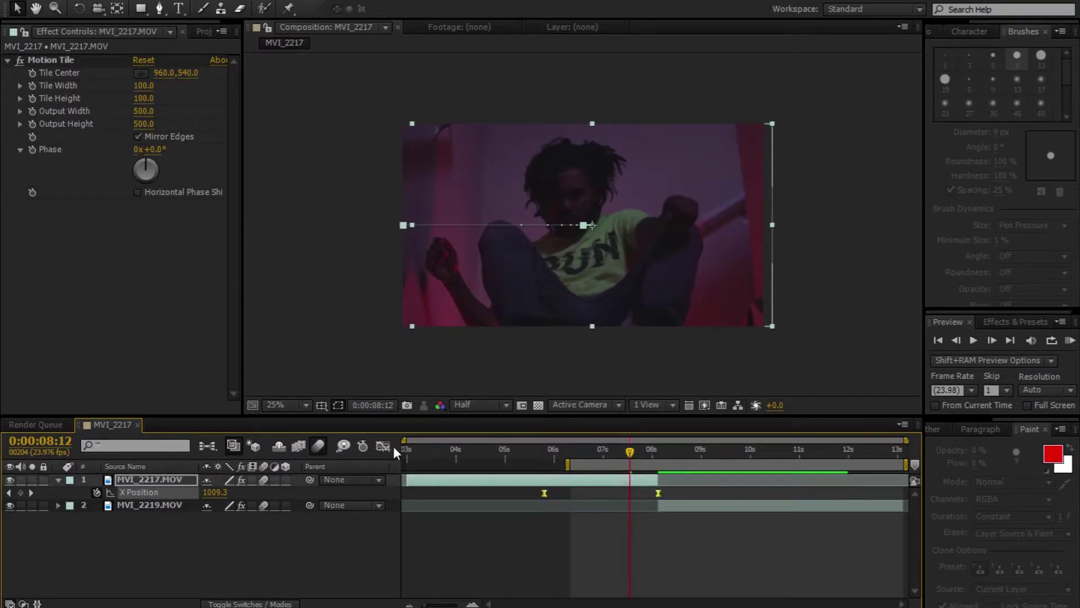
# Bend the X Position bezier handle in the Graph Editor, move the work area to 05s, preview.
pyautogui.click(384, 445)
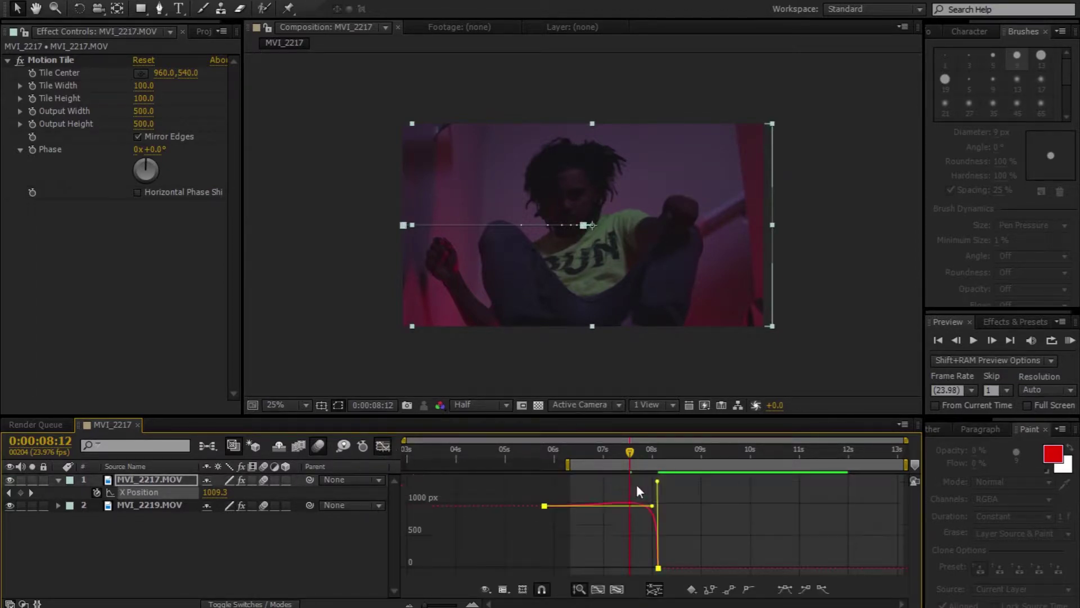
pyautogui.moveTo(656, 482); pyautogui.dragTo(683, 542)
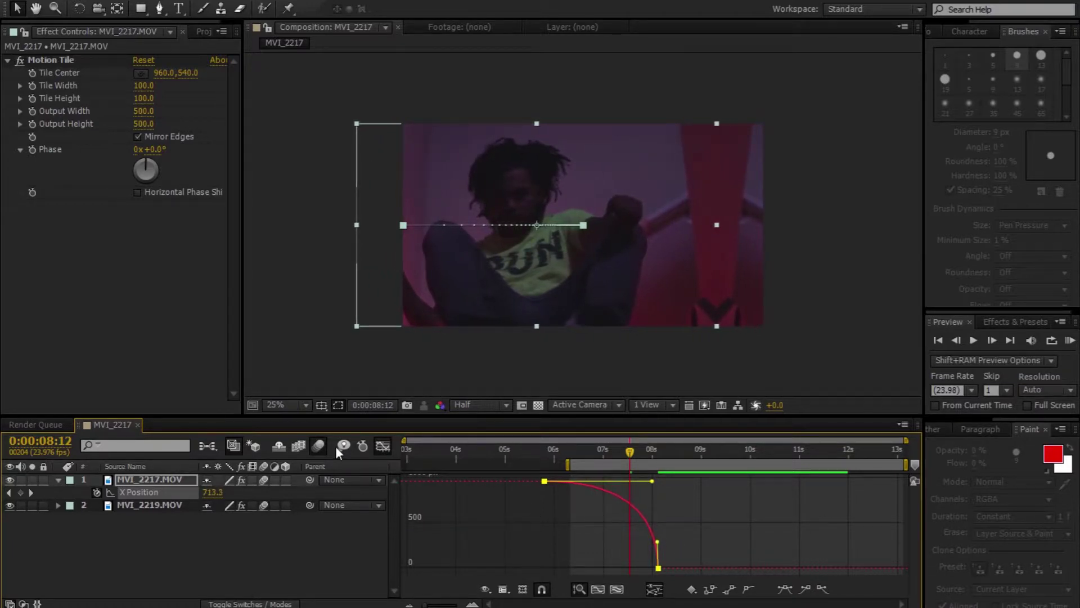
pyautogui.click(384, 446)
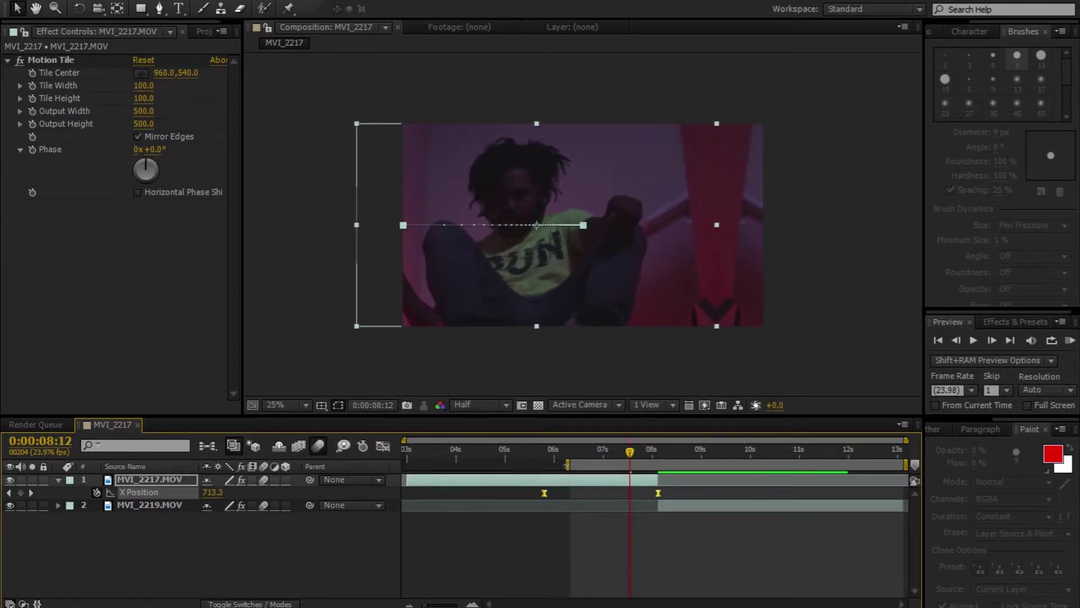
pyautogui.moveTo(565, 464); pyautogui.dragTo(510, 467)
pyautogui.click(1071, 340)
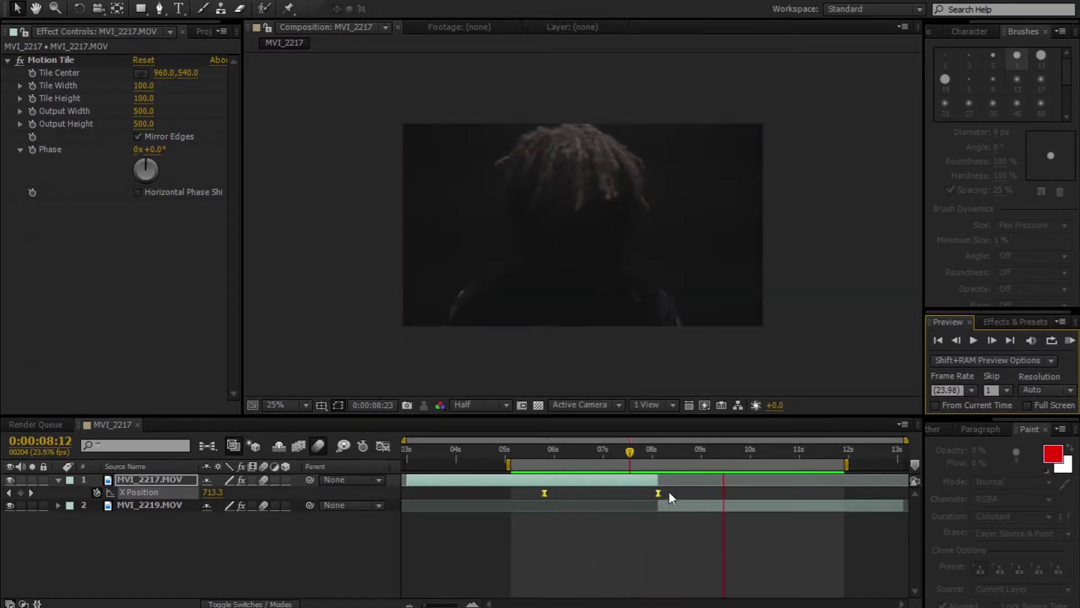
# Replay the slide preview and stop it.
pyautogui.press('space')
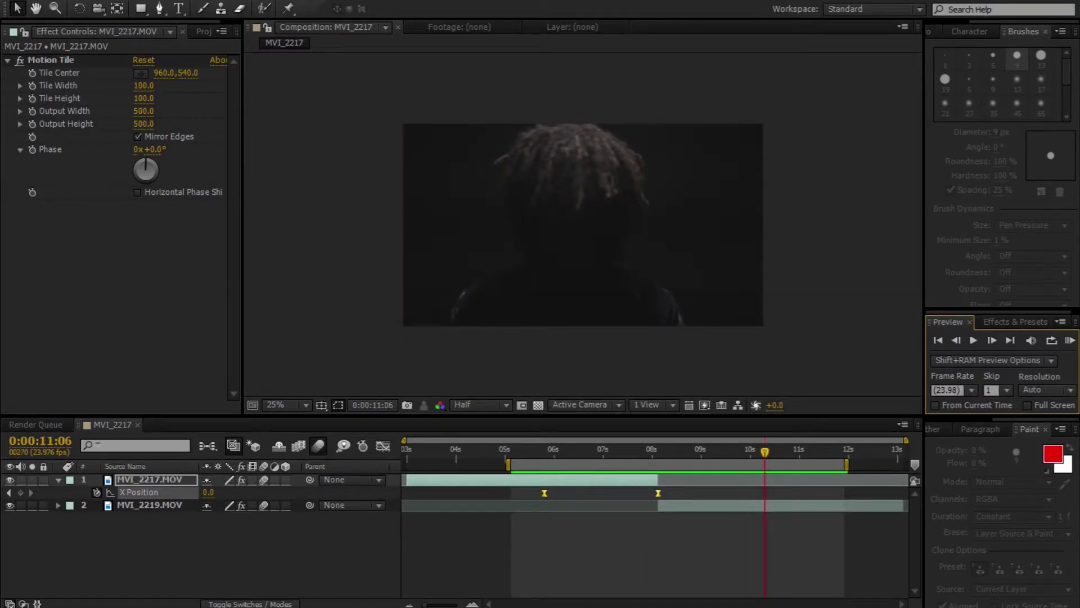
pyautogui.click(1070, 339)
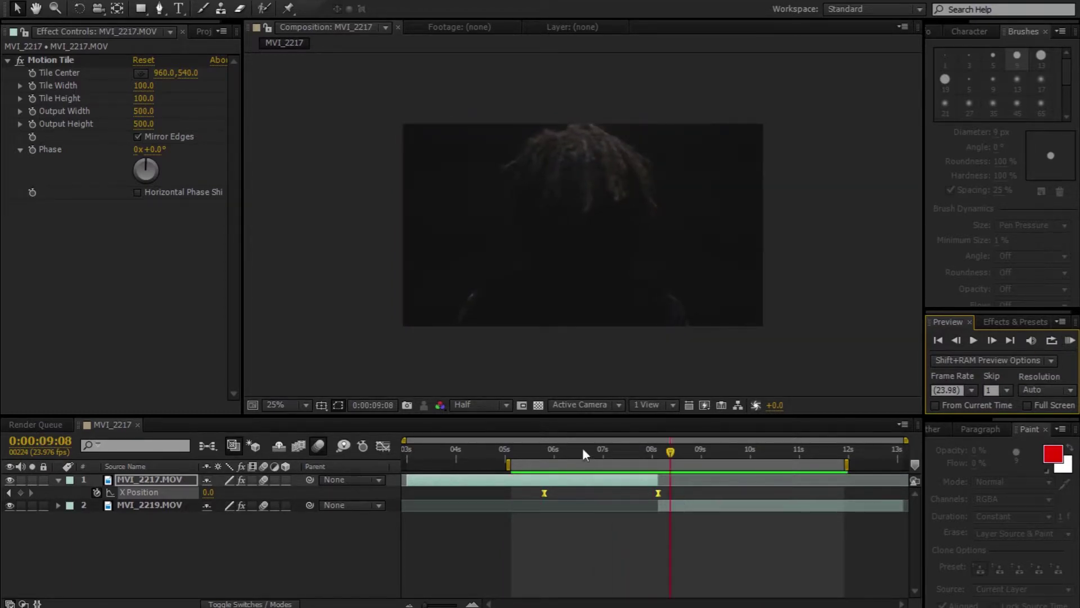
pyautogui.click(564, 451)
pyautogui.click(686, 495)
pyautogui.moveTo(686, 495); pyautogui.dragTo(518, 495)
pyautogui.click(519, 495)
# Move the first X Position keyframe to 0:00:08:03 and select both keyframes.
pyautogui.moveTo(602, 451)
pyautogui.mouseDown()
pyautogui.moveTo(663, 444)
pyautogui.moveTo(612, 456)
pyautogui.mouseUp()
pyautogui.moveTo(544, 493); pyautogui.dragTo(613, 491)
pyautogui.click(611, 450)
pyautogui.moveTo(611, 449); pyautogui.dragTo(608, 456)
pyautogui.moveTo(680, 488); pyautogui.dragTo(552, 492)
# Steepen MVI_2217's X Position curve into its final keyframe in the Graph Editor and preview the faster slide.
pyautogui.click(383, 446)
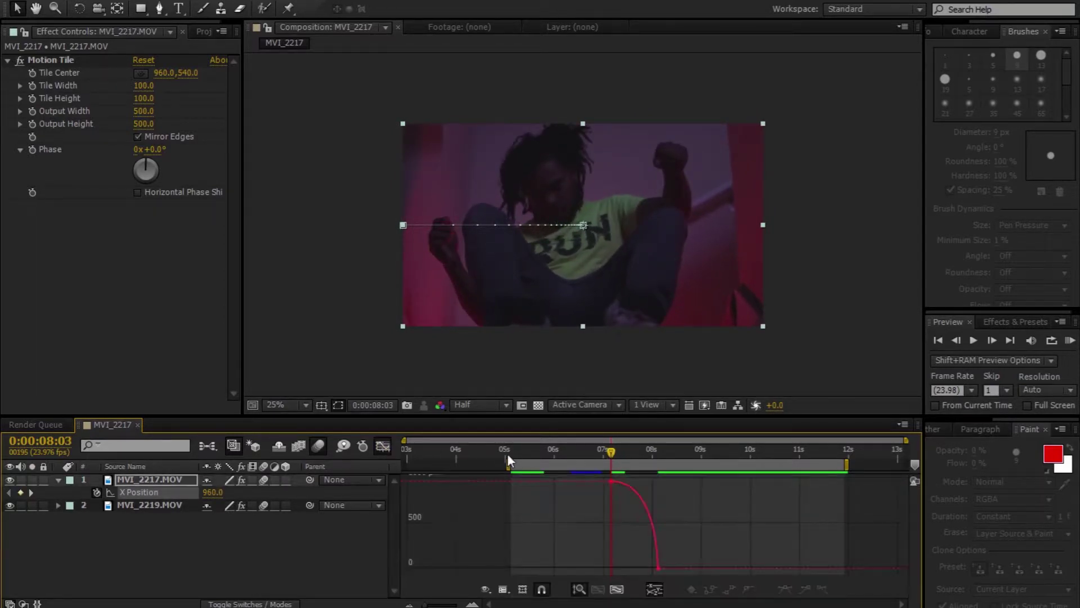
pyautogui.moveTo(659, 557); pyautogui.dragTo(762, 489)
pyautogui.click(382, 446)
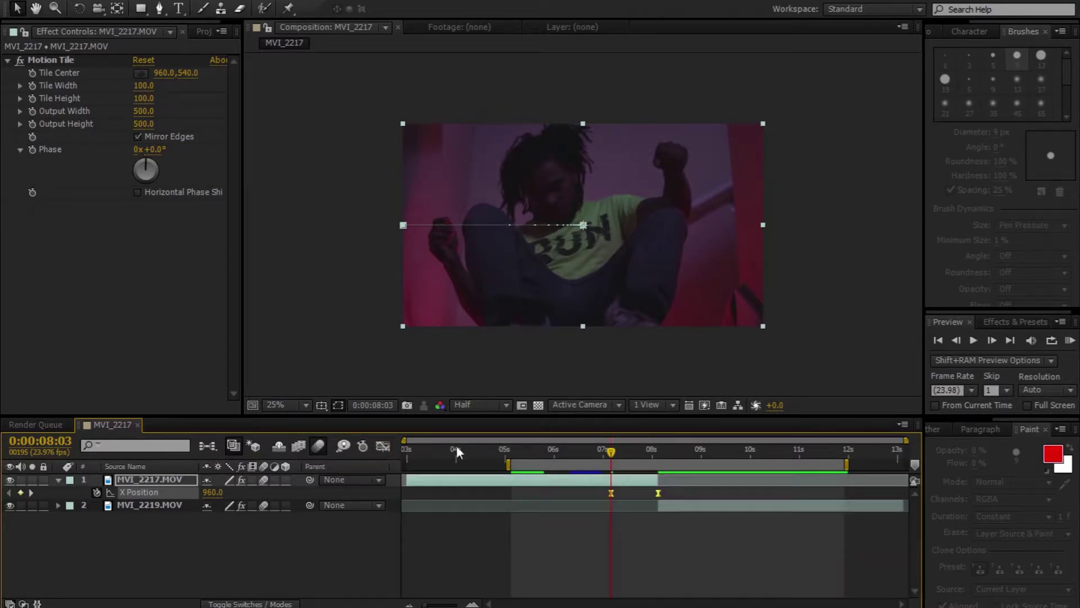
pyautogui.click(1068, 341)
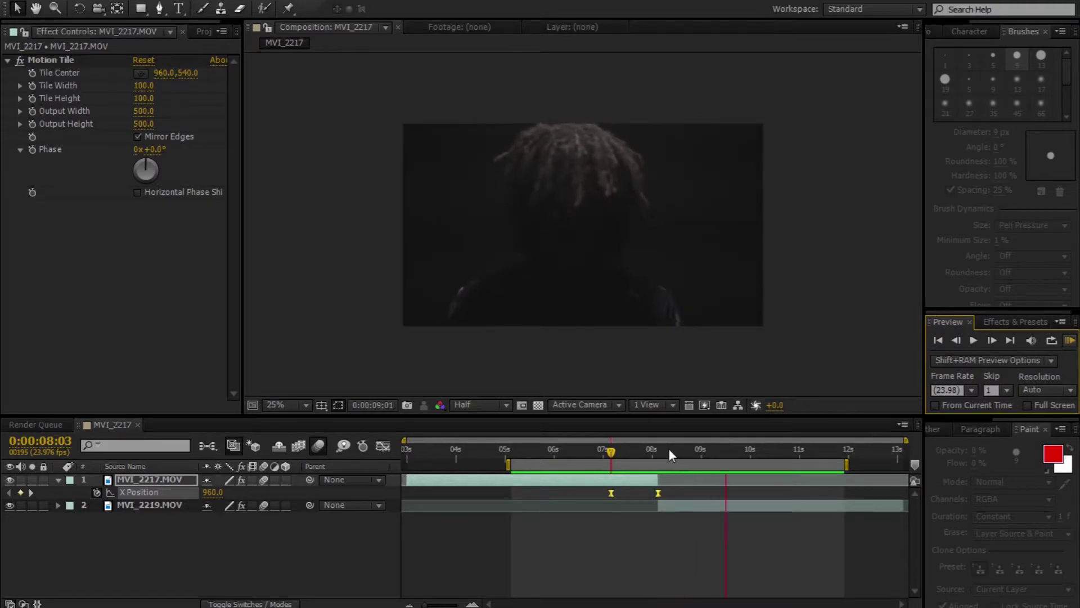
pyautogui.moveTo(603, 449); pyautogui.dragTo(659, 451)
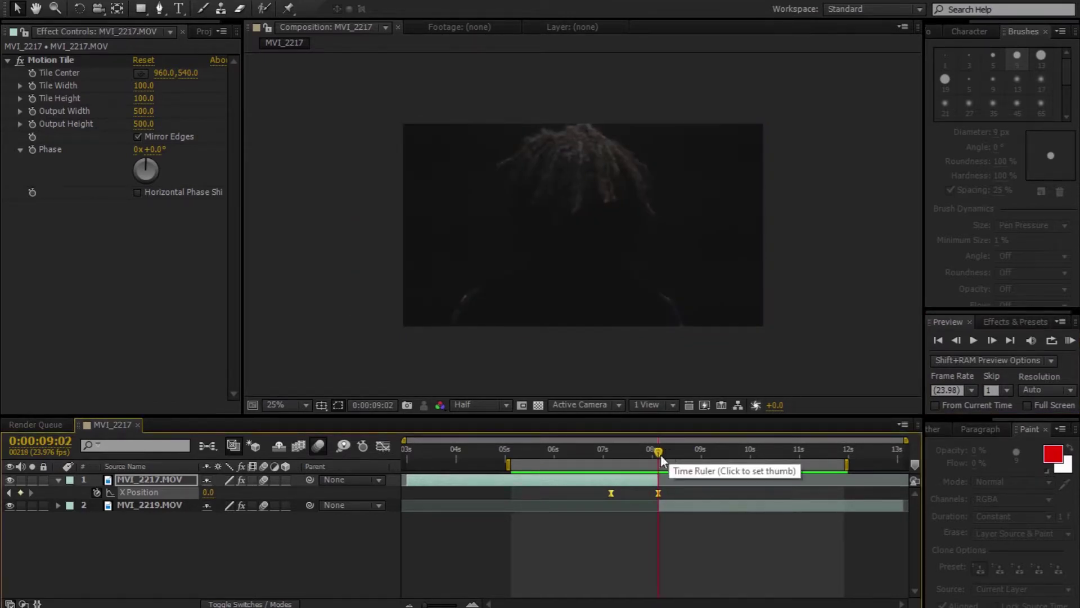
# Separate MVI_2219's Position into X and Y and add an X Position keyframe.
pyautogui.click(703, 506)
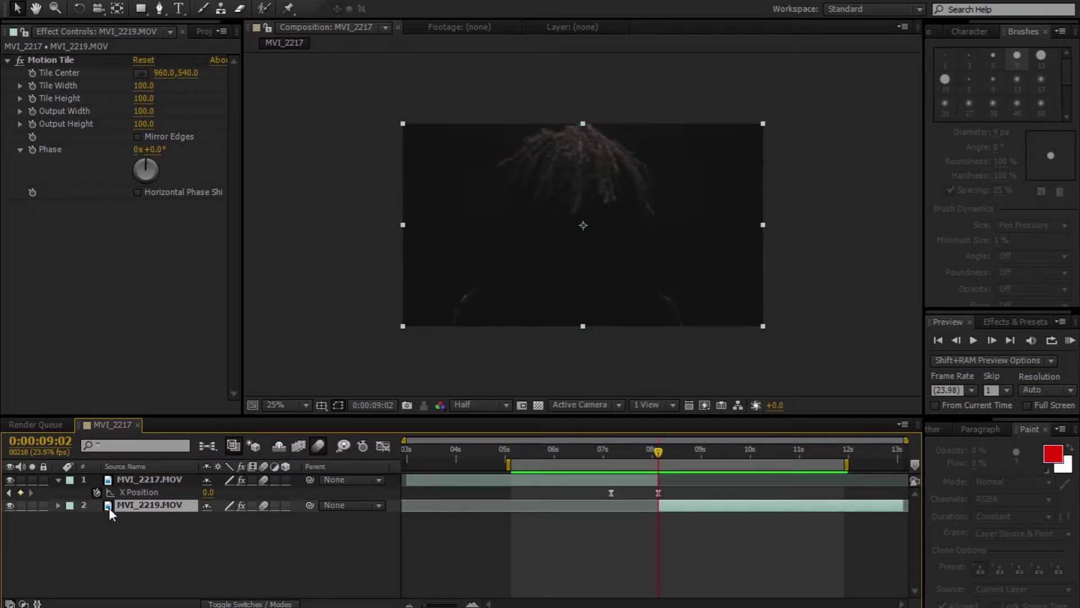
pyautogui.press('p')
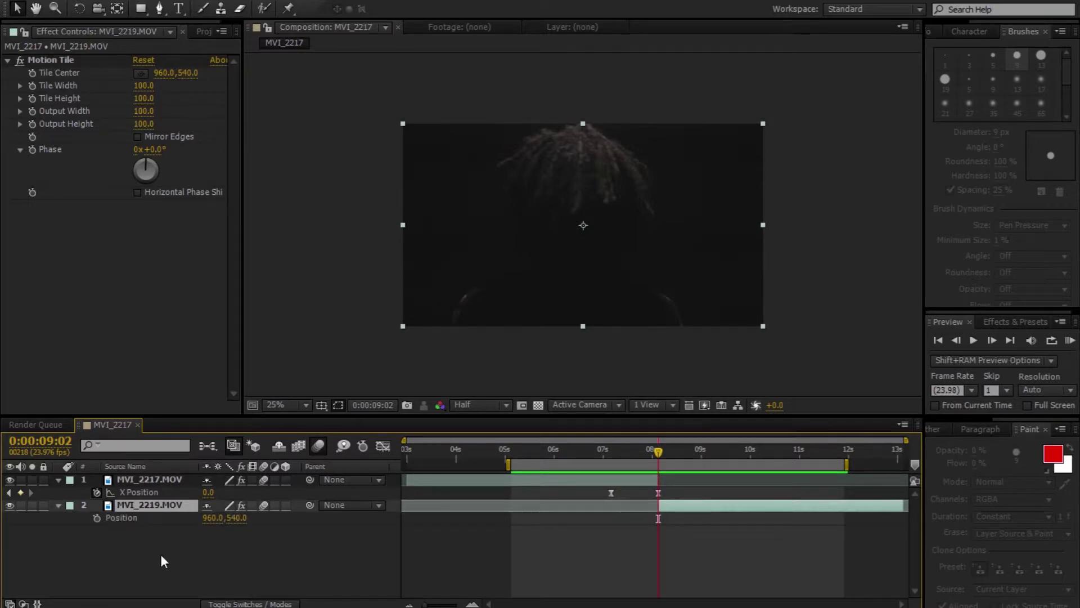
pyautogui.rightClick(143, 521)
pyautogui.click(211, 403)
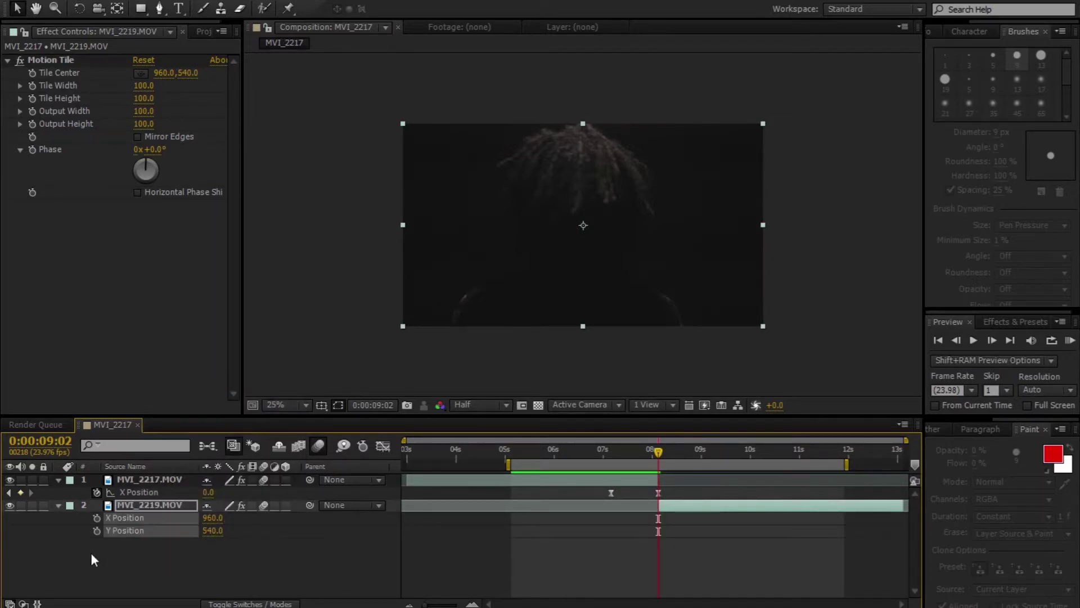
pyautogui.click(97, 517)
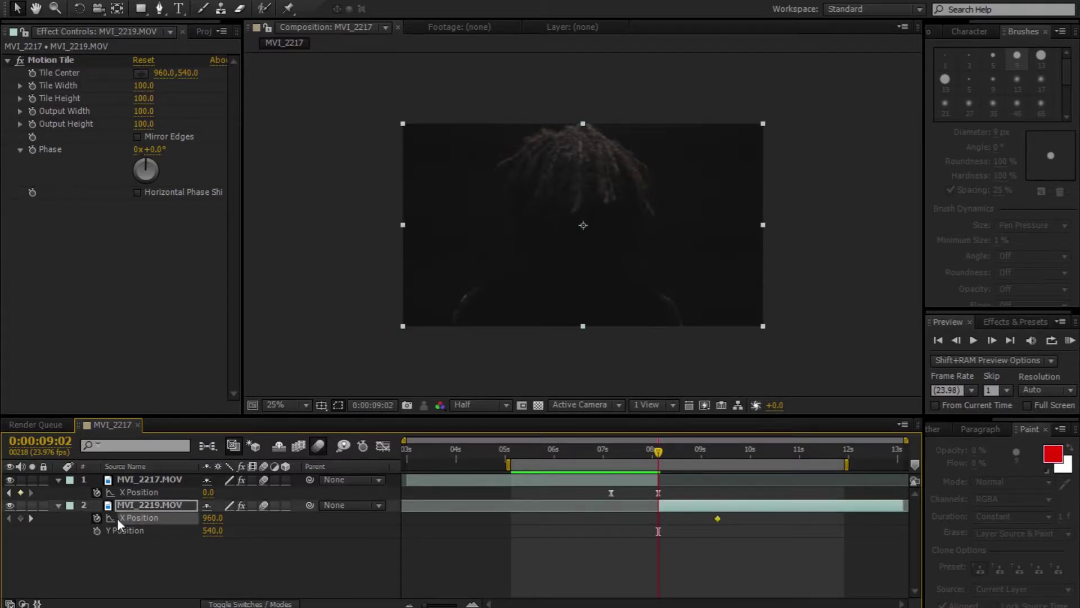
pyautogui.click(21, 518)
# Push MVI_2219 right to X 1920 at 0:00:09:02 and easy-ease both X Position keyframes.
pyautogui.moveTo(734, 515); pyautogui.dragTo(597, 528)
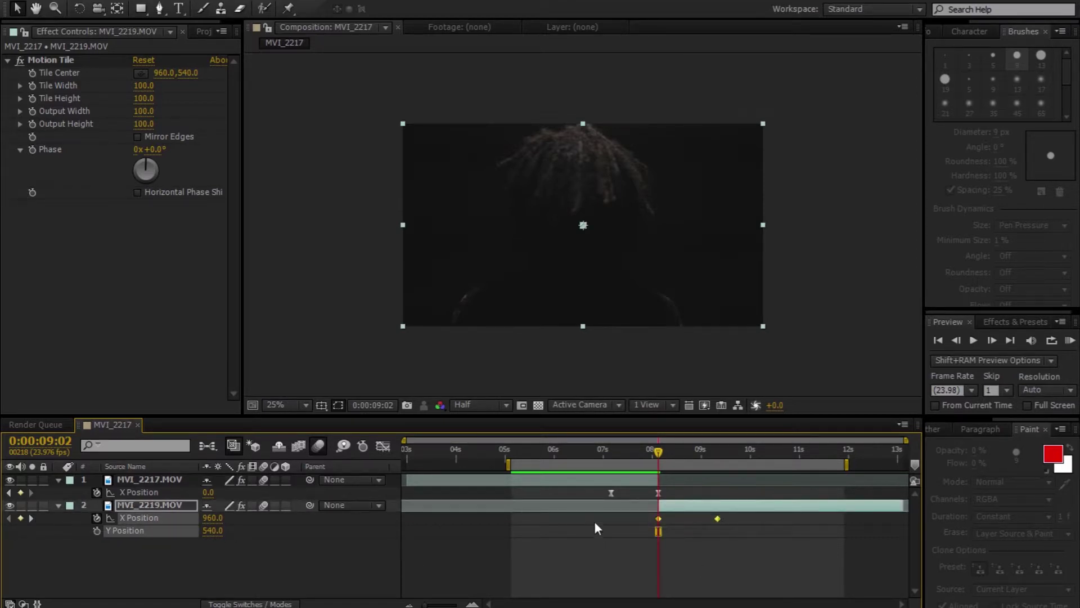
pyautogui.click(647, 551)
pyautogui.click(658, 518)
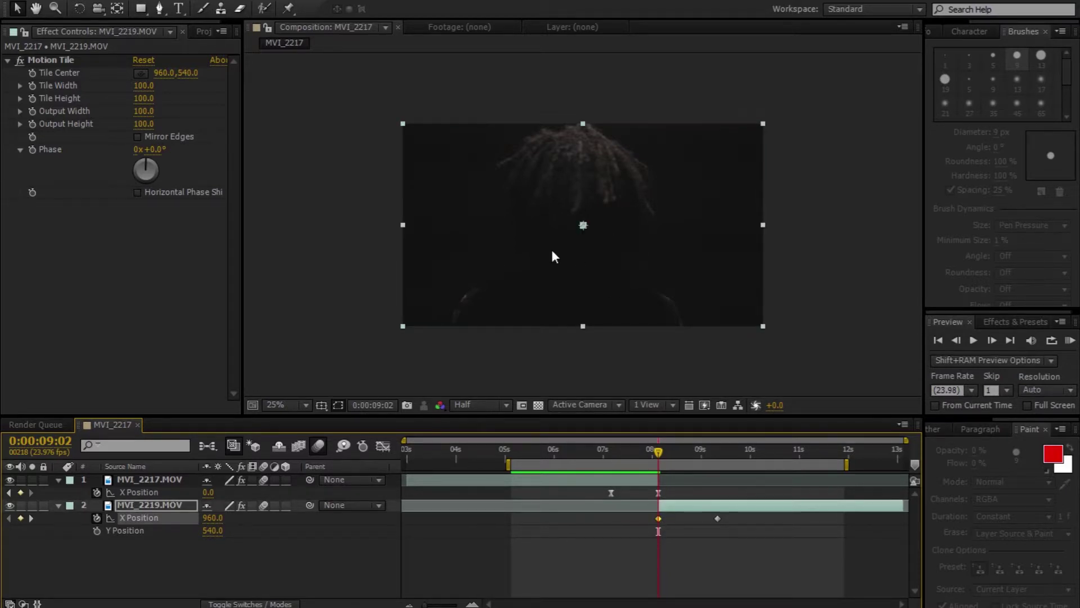
pyautogui.moveTo(531, 266); pyautogui.dragTo(677, 230)
pyautogui.click(663, 239)
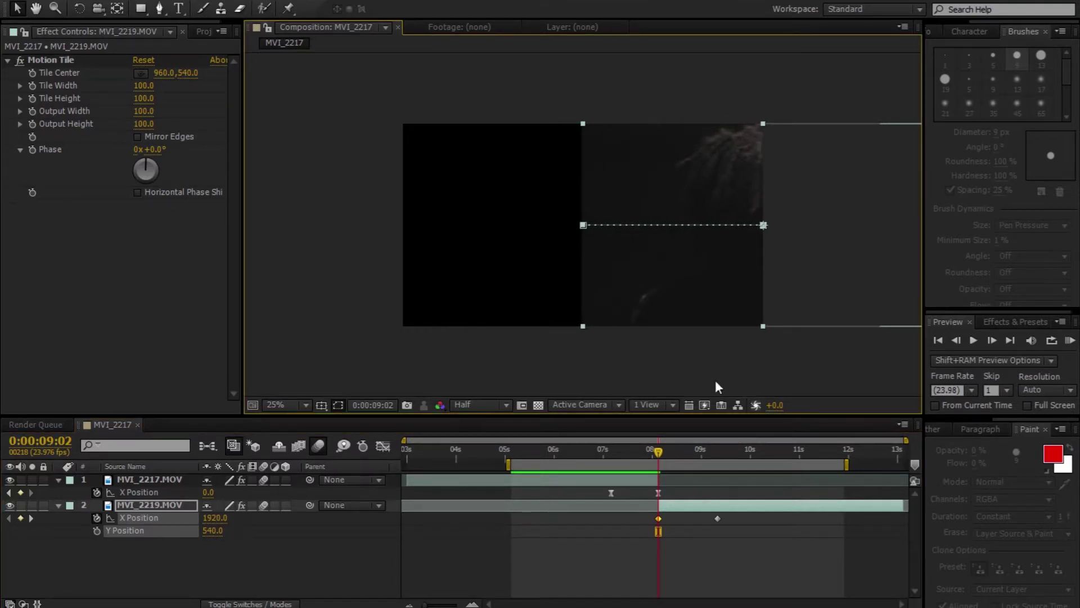
pyautogui.moveTo(734, 516); pyautogui.dragTo(602, 529)
pyautogui.press('F9')
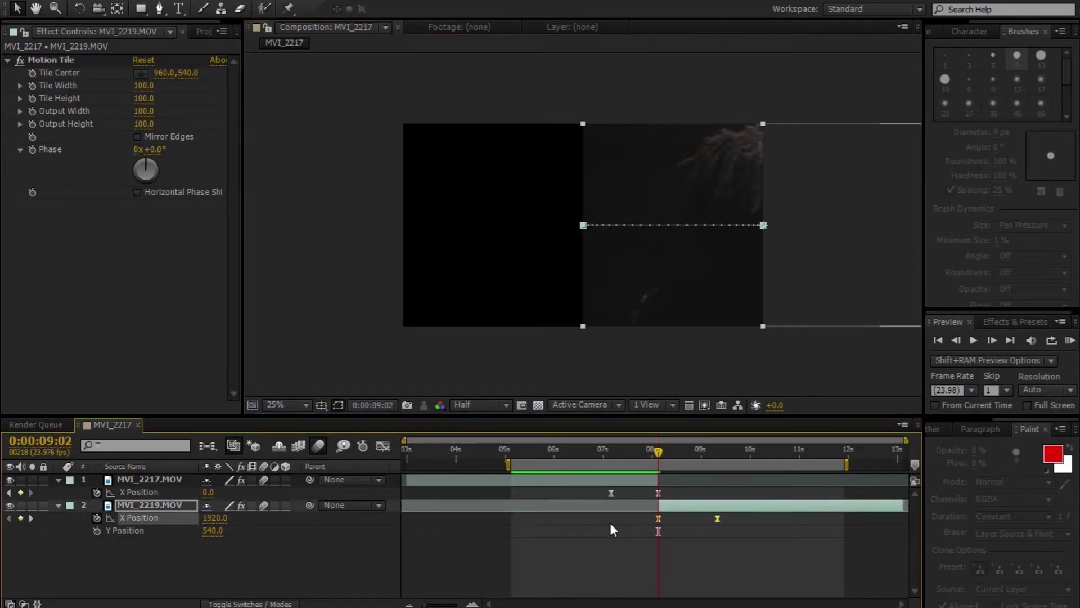
# Apply Keyframe Assistant Easy Ease to MVI_2219's two X Position keyframes.
pyautogui.rightClick(658, 518)
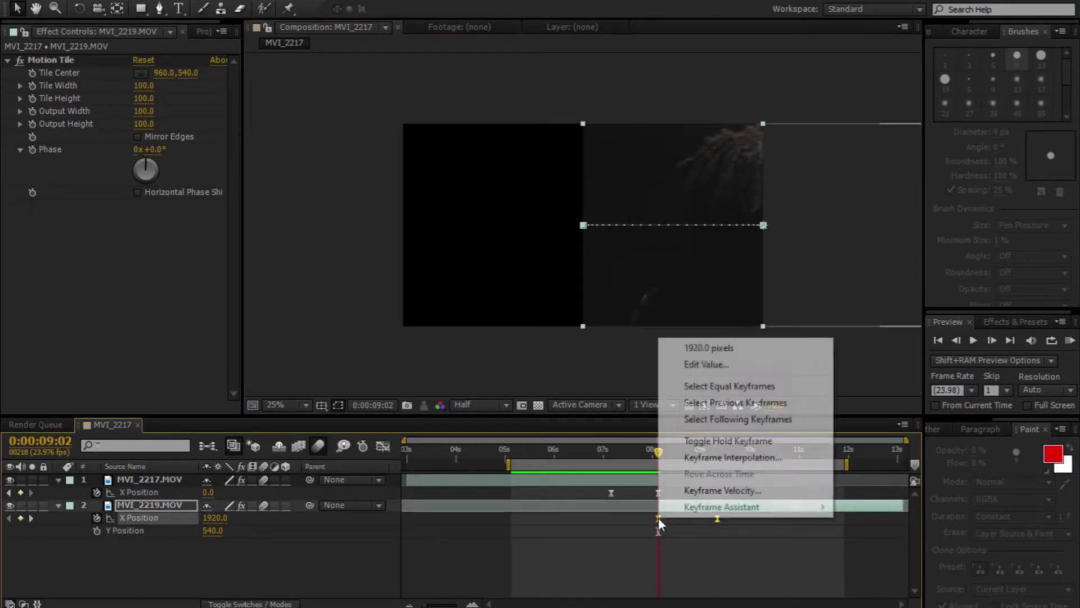
pyautogui.moveTo(698, 514)
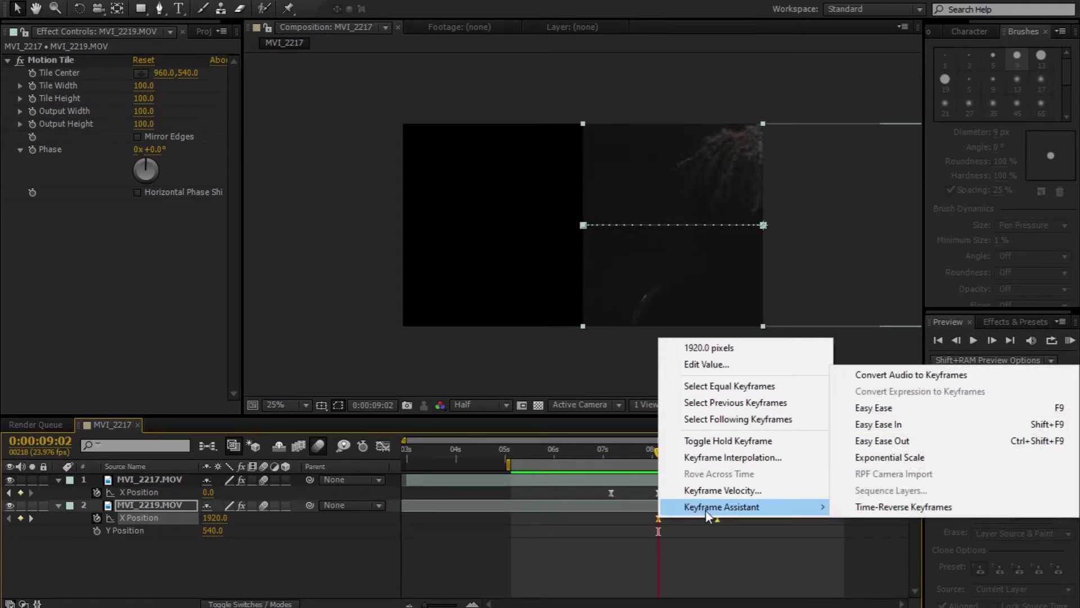
pyautogui.click(884, 409)
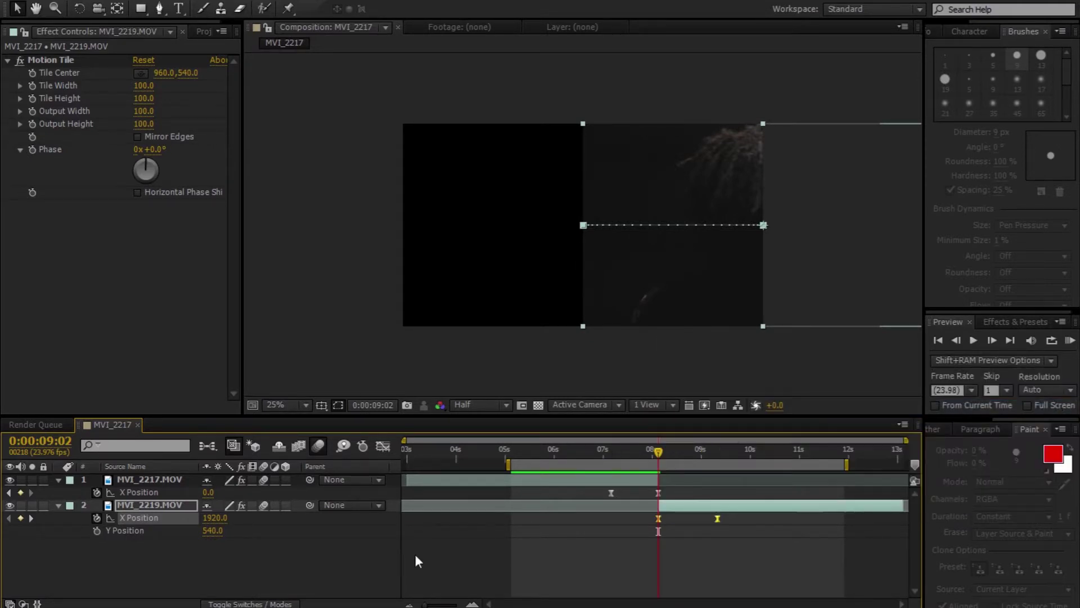
pyautogui.click(684, 555)
pyautogui.moveTo(727, 512); pyautogui.dragTo(612, 522)
# In the value graph, drag the first keyframe's handle so the curve plunges sharply from 1920.
pyautogui.click(382, 446)
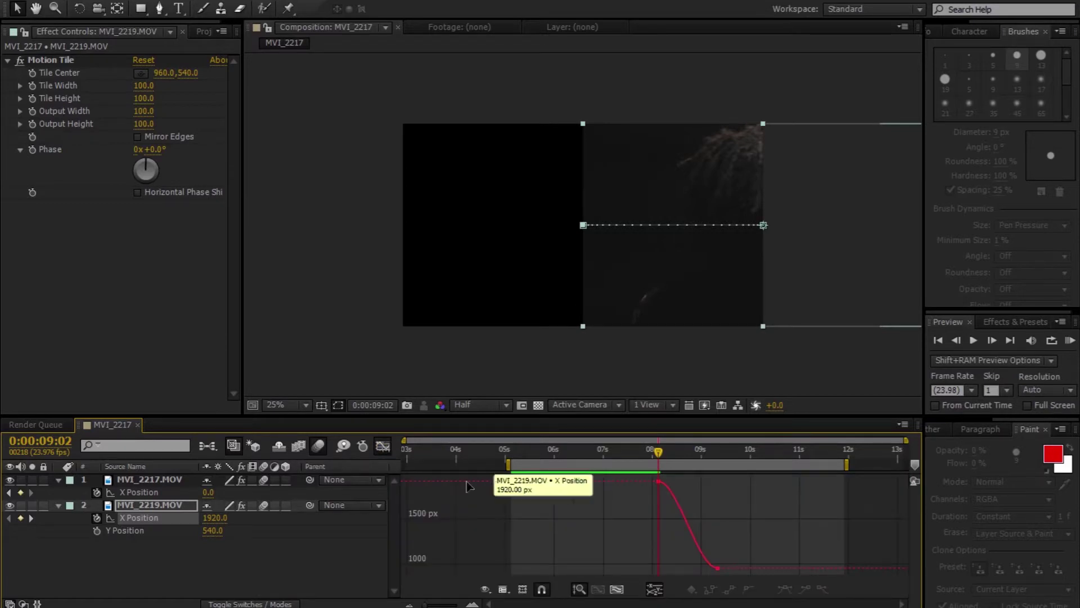
pyautogui.click(503, 589)
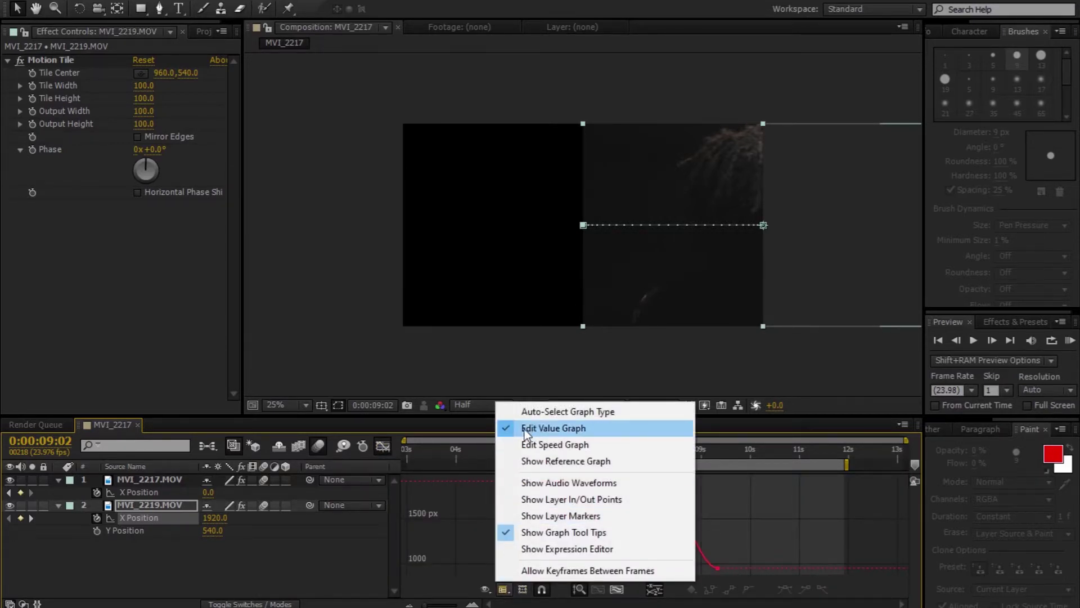
pyautogui.click(454, 532)
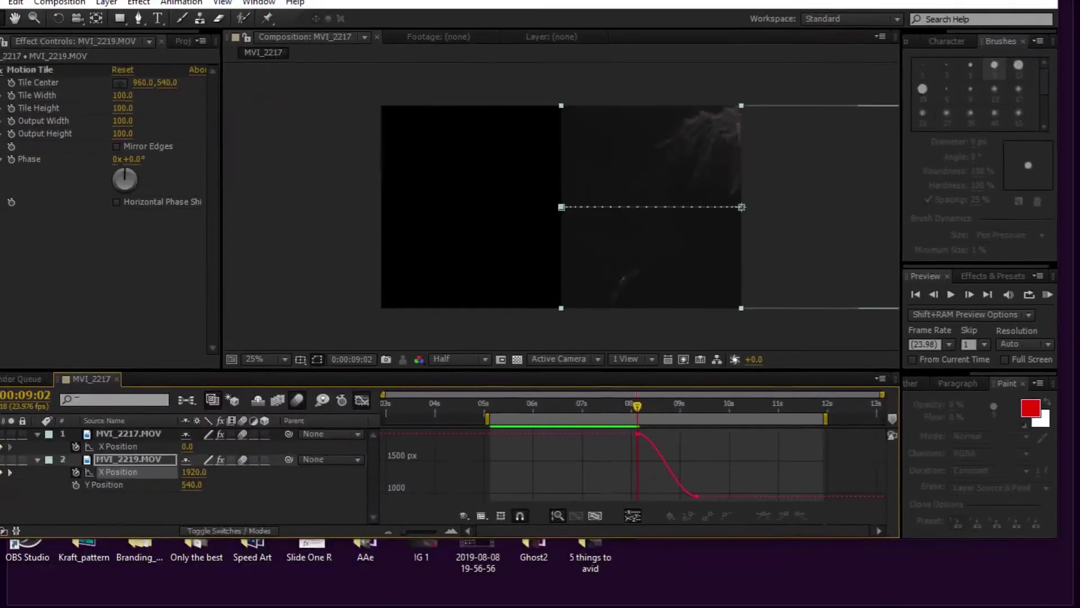
pyautogui.click(490, 523)
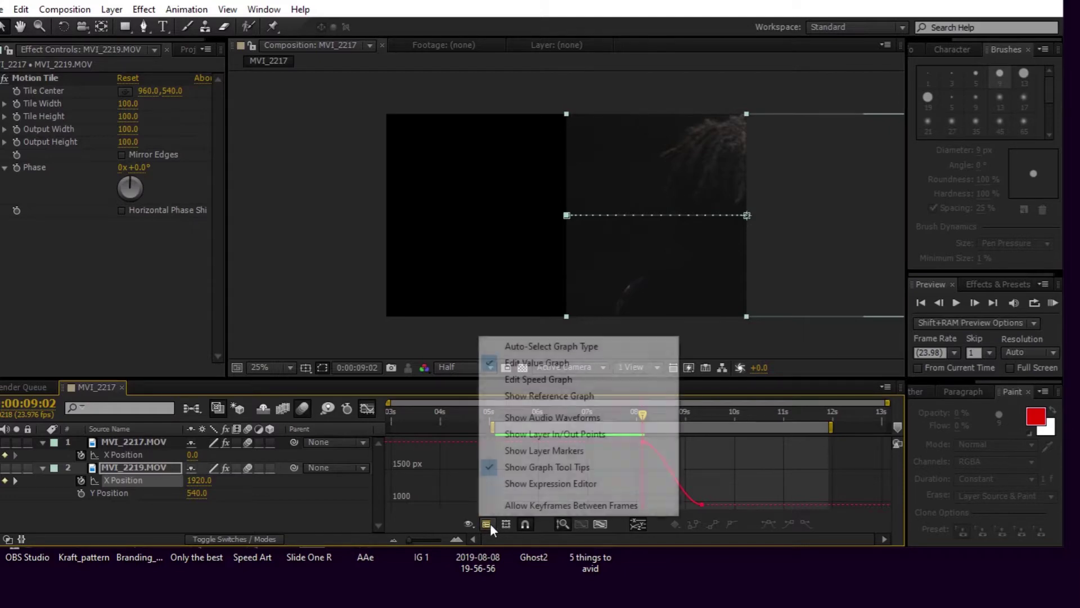
pyautogui.click(535, 362)
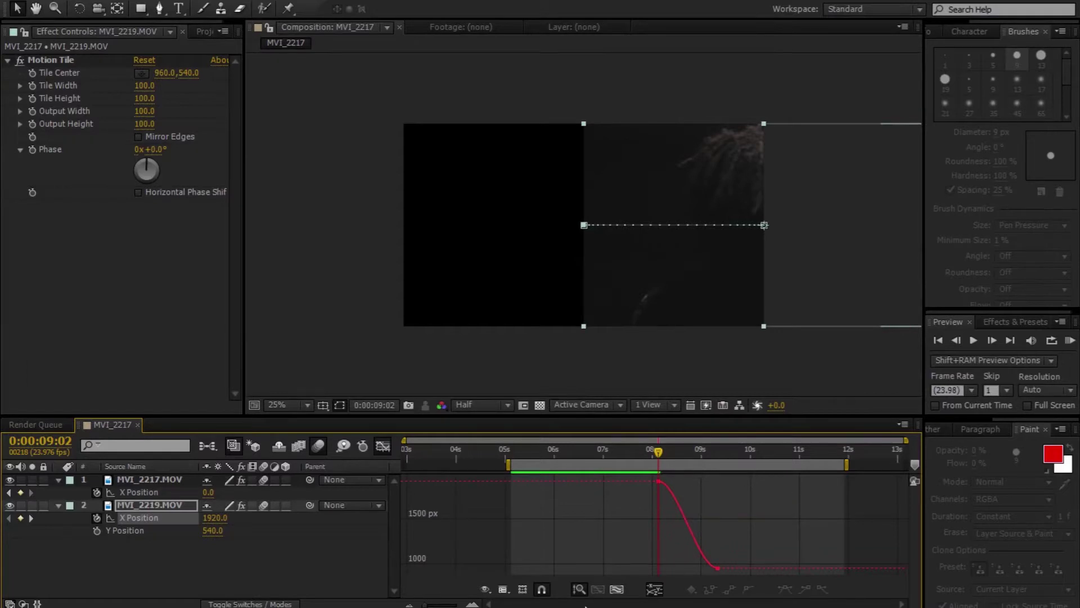
pyautogui.click(472, 604)
pyautogui.click(472, 603)
pyautogui.click(640, 533)
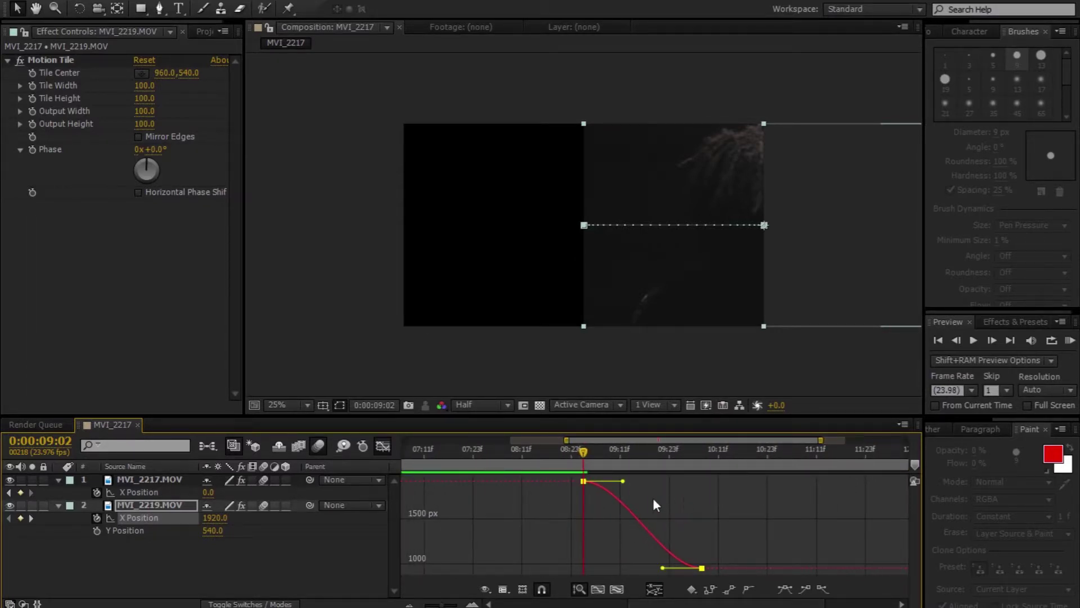
pyautogui.moveTo(623, 483); pyautogui.dragTo(493, 552)
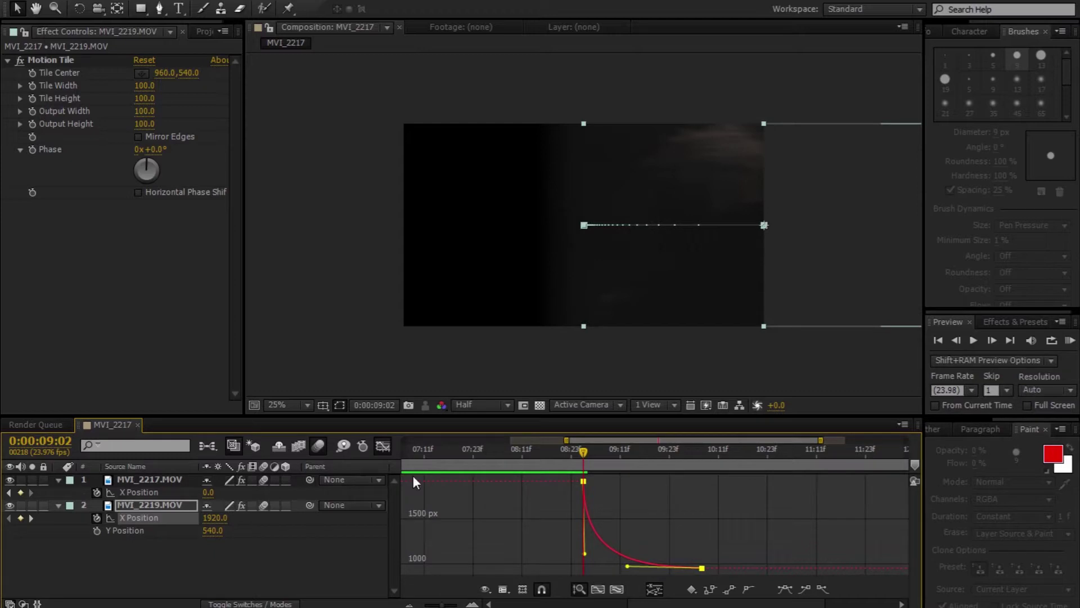
pyautogui.click(381, 443)
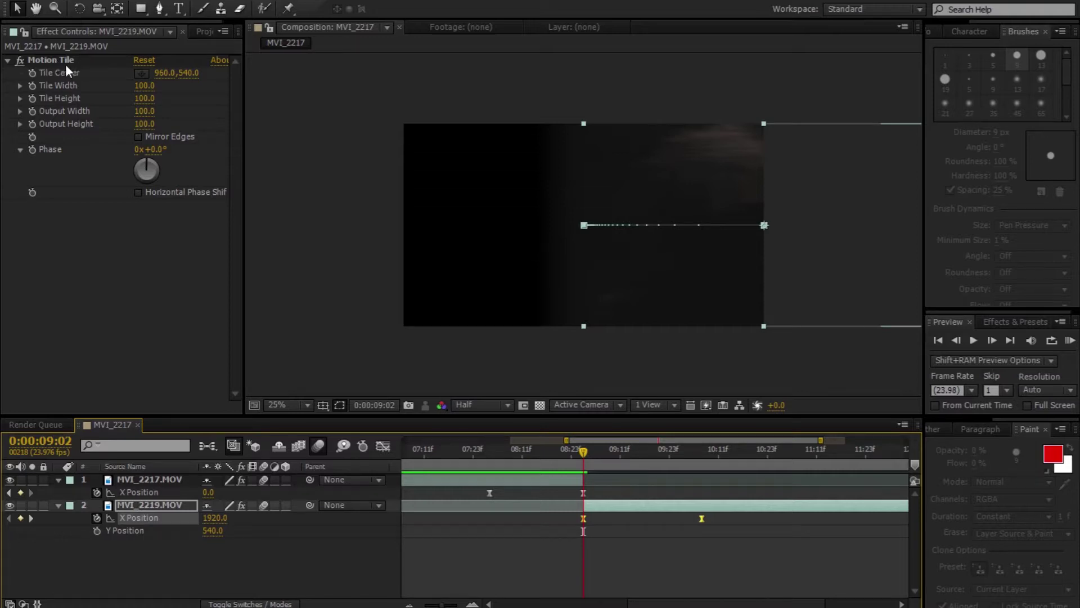
# Add Motion Tile to MVI_2219 with Output Width and Height 500 and Mirror Edges on.
pyautogui.click(1016, 322)
pyautogui.moveTo(952, 400); pyautogui.dragTo(623, 505)
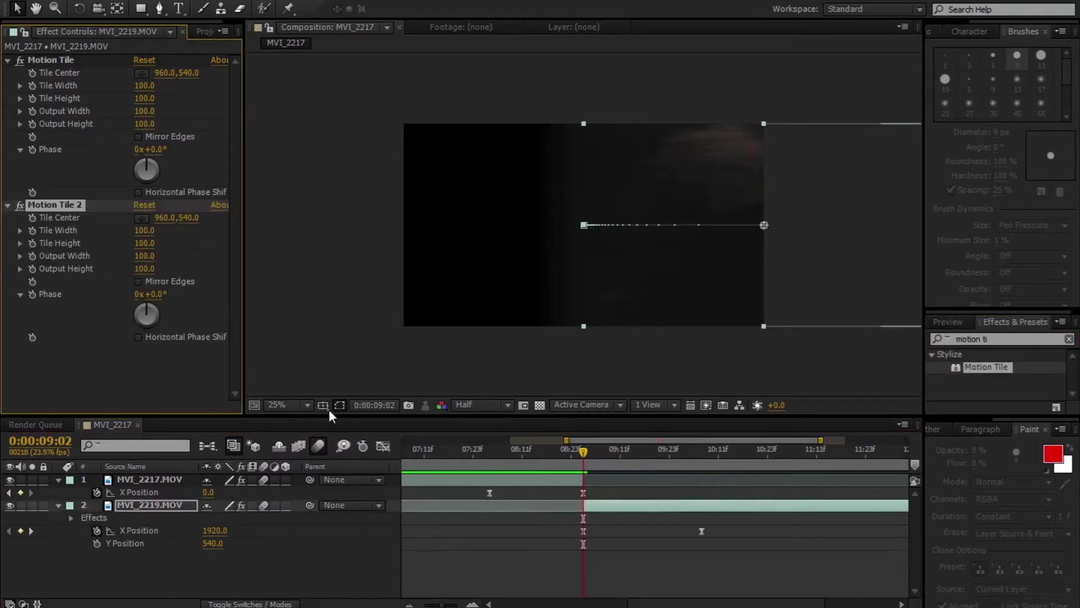
pyautogui.hotkey('ctrl', 'z')
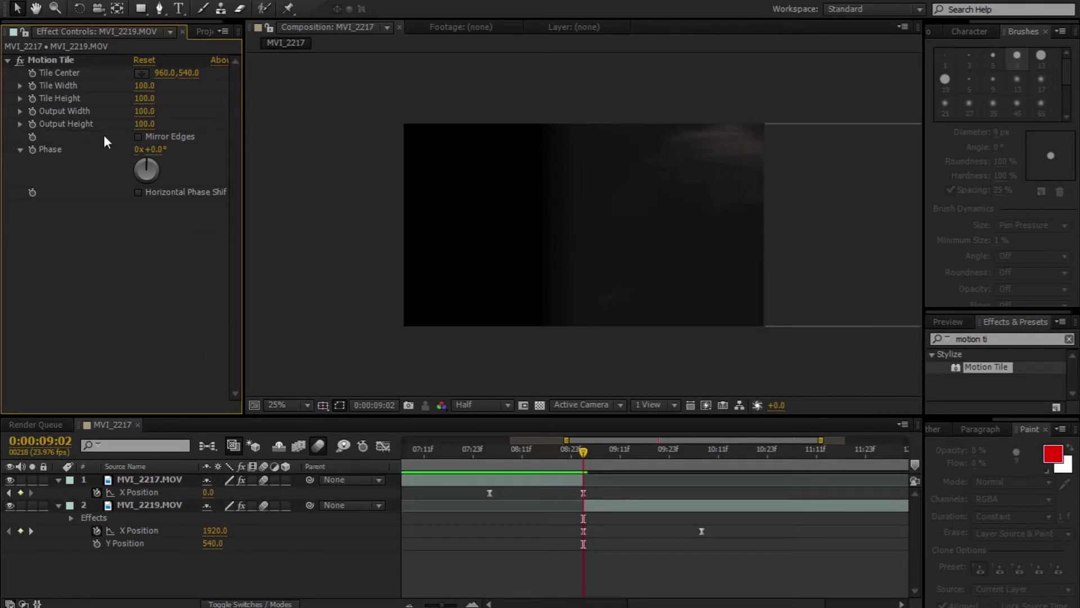
pyautogui.click(144, 111)
pyautogui.write('500')
pyautogui.press('Return')
pyautogui.click(144, 124)
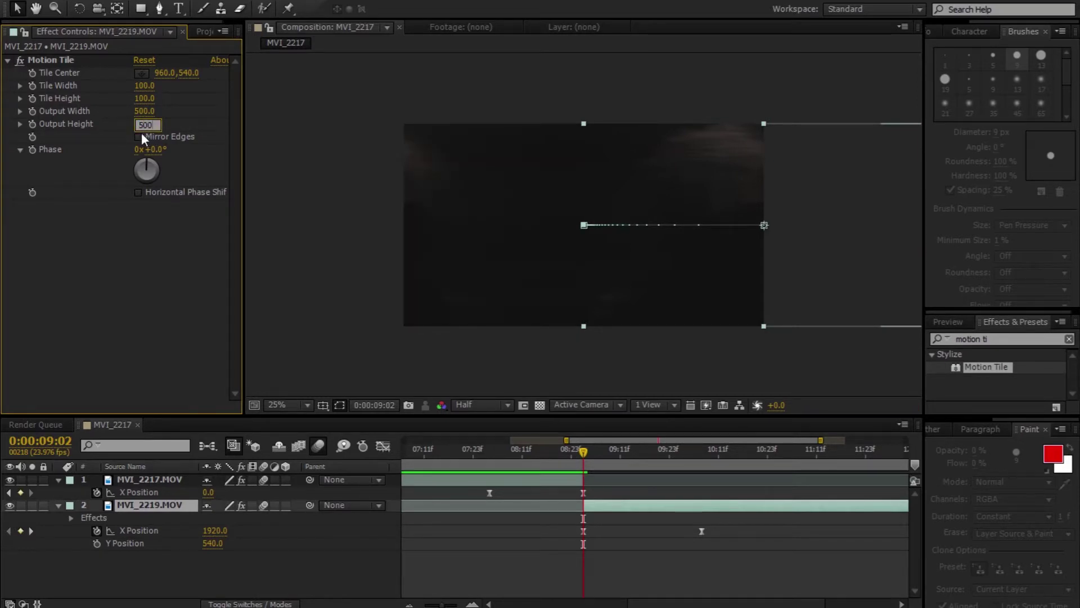
pyautogui.click(145, 137)
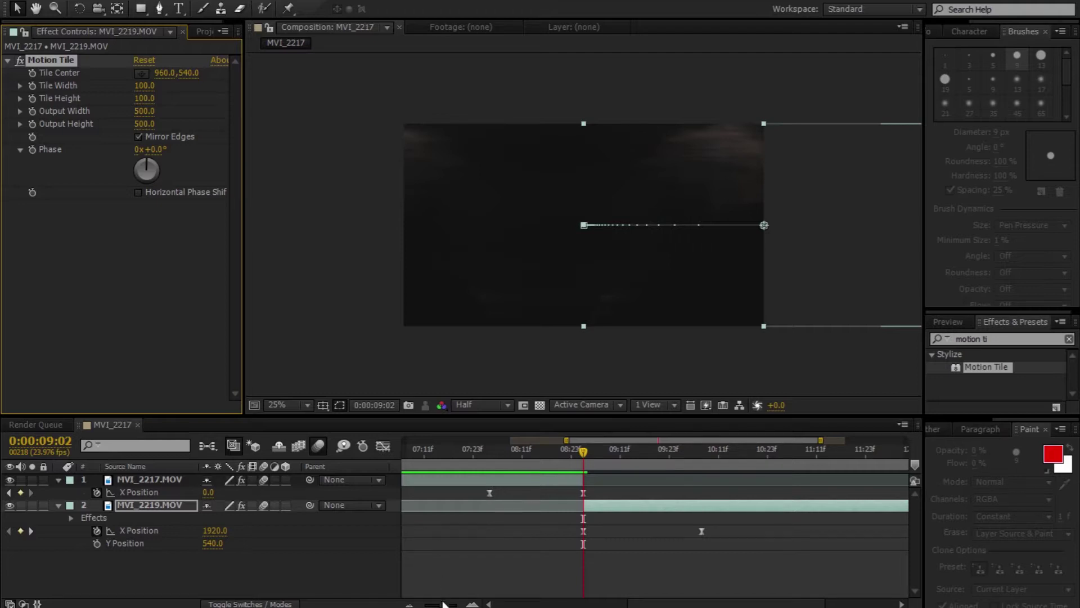
# End the work area around 10 seconds, just after the transition.
pyautogui.moveTo(442, 604); pyautogui.dragTo(433, 604)
pyautogui.moveTo(885, 464); pyautogui.dragTo(789, 465)
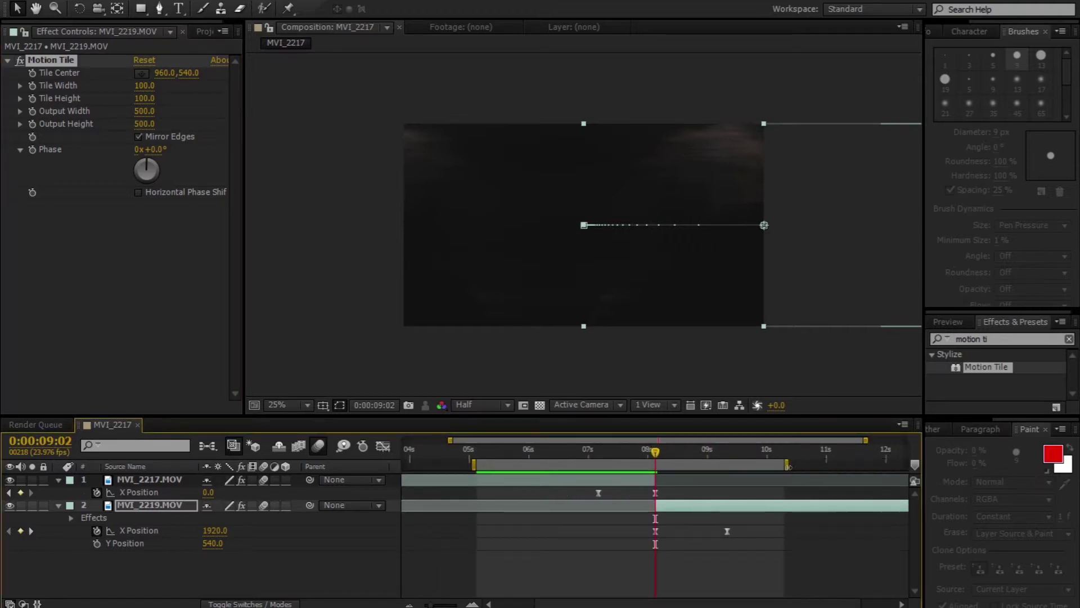
pyautogui.click(950, 323)
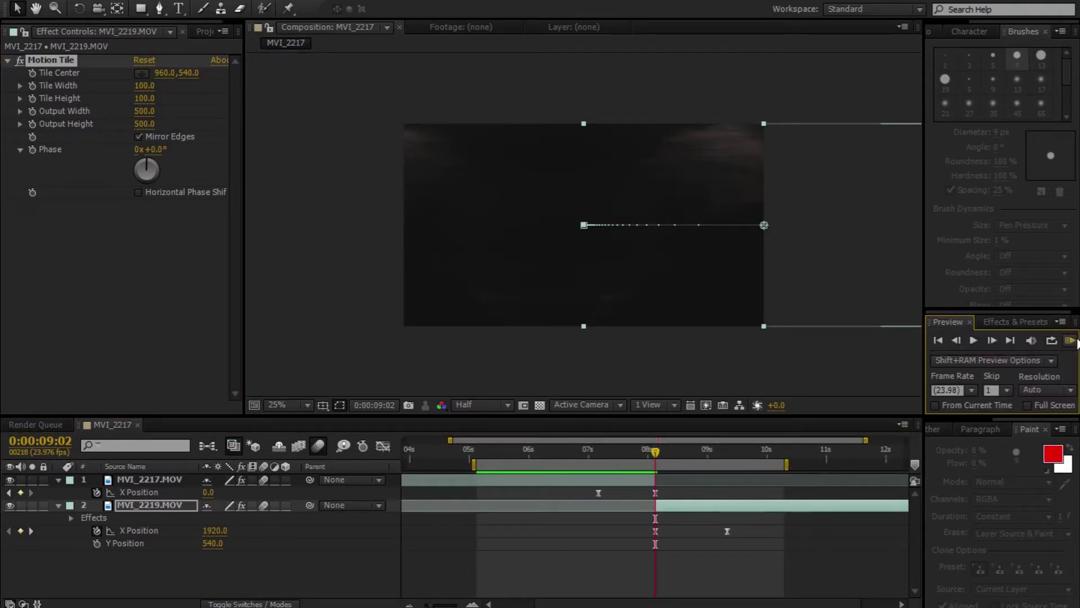
# Preview the slide transition, stop at 0:00:10:02, and select the MVI_2219 layer.
pyautogui.click(1070, 339)
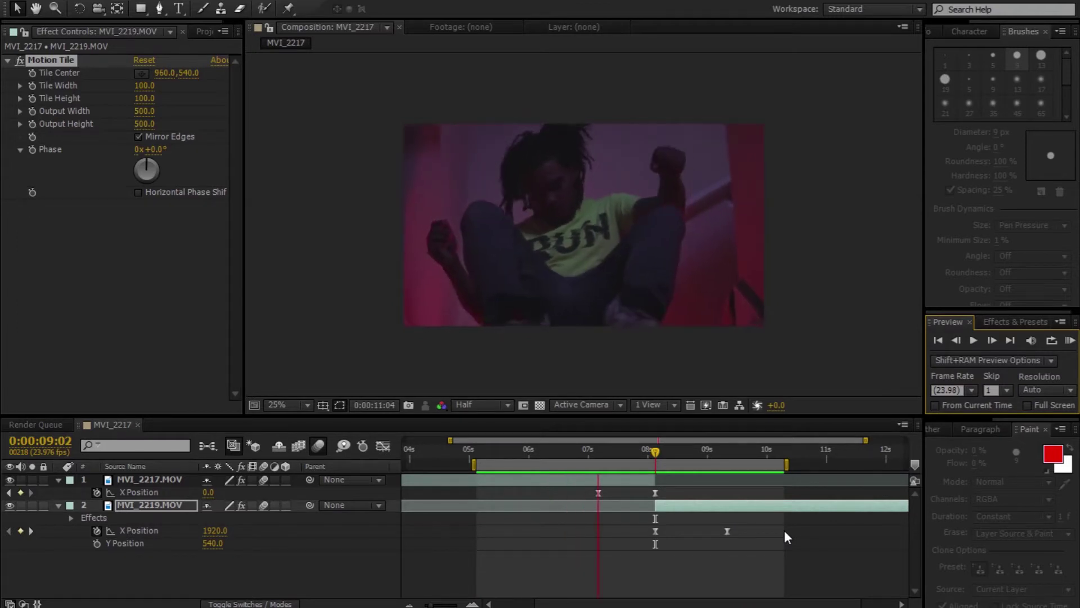
pyautogui.click(747, 542)
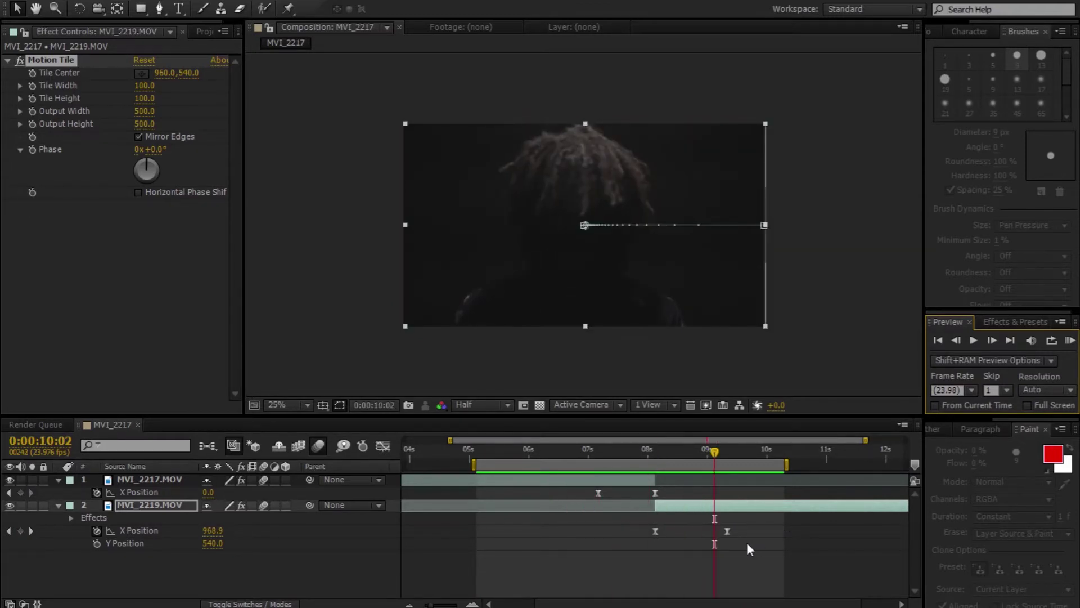
pyautogui.click(673, 504)
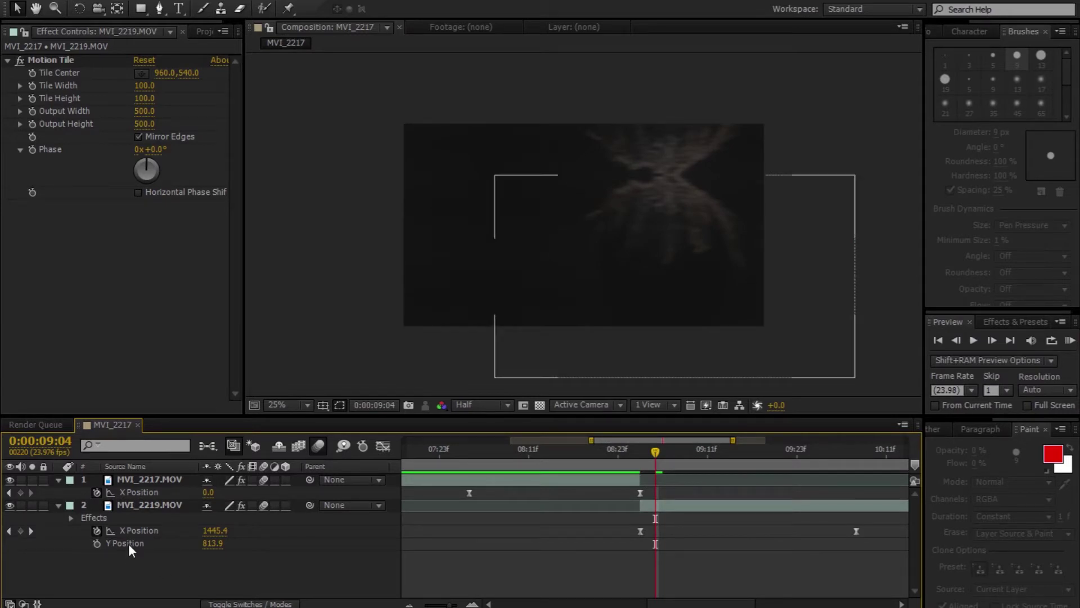
# Keyframe MVI_2219's Y Position at the 0:00:09:02 cut, setting the clip's height around 772.9.
pyautogui.click(133, 544)
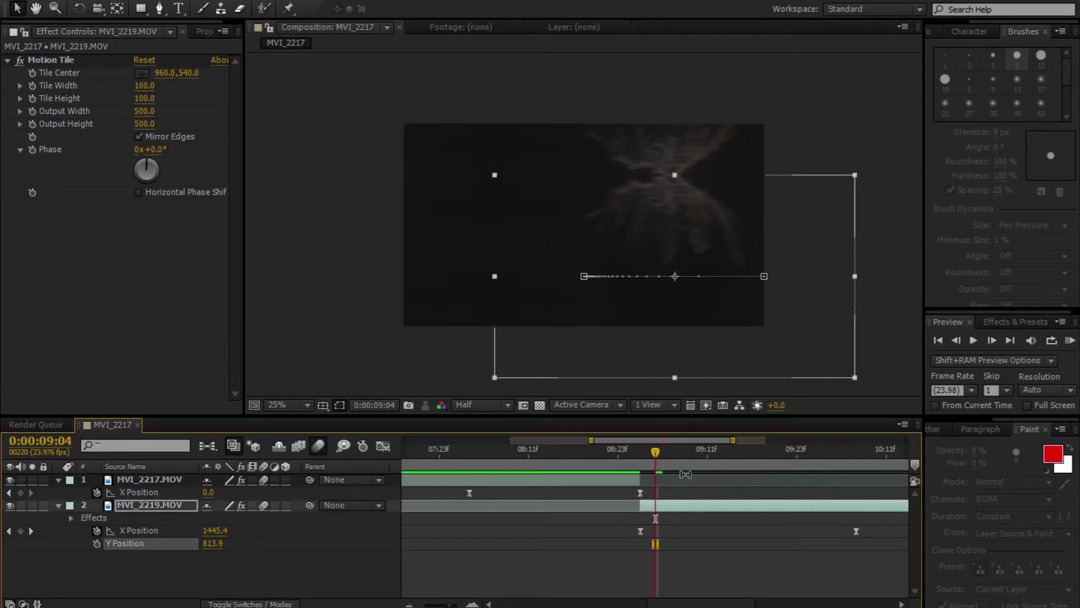
pyautogui.click(644, 451)
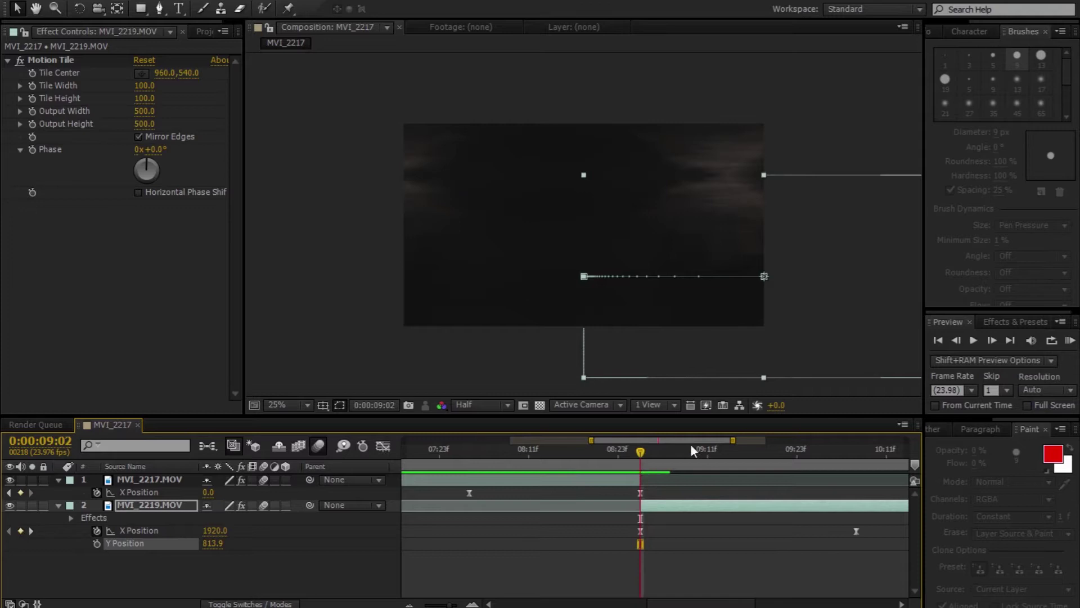
pyautogui.click(97, 543)
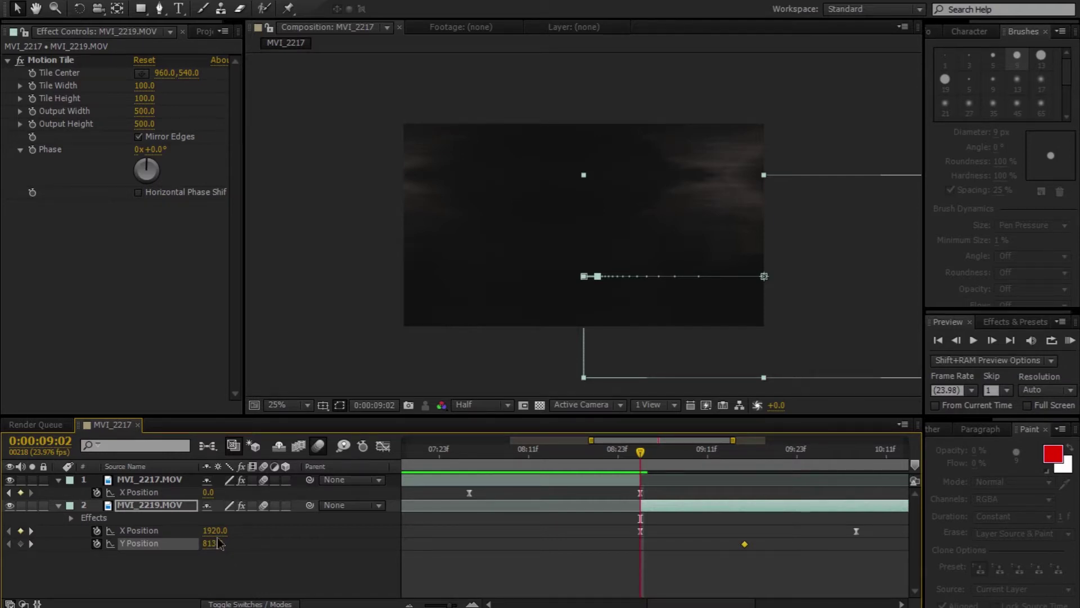
pyautogui.moveTo(633, 235); pyautogui.dragTo(635, 184)
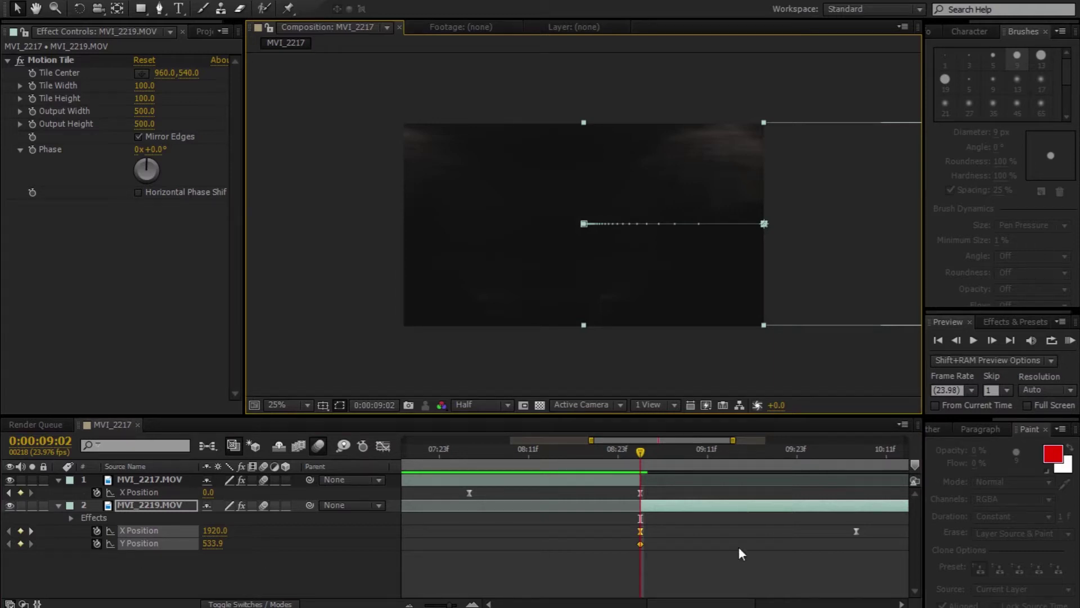
pyautogui.click(647, 549)
pyautogui.click(640, 544)
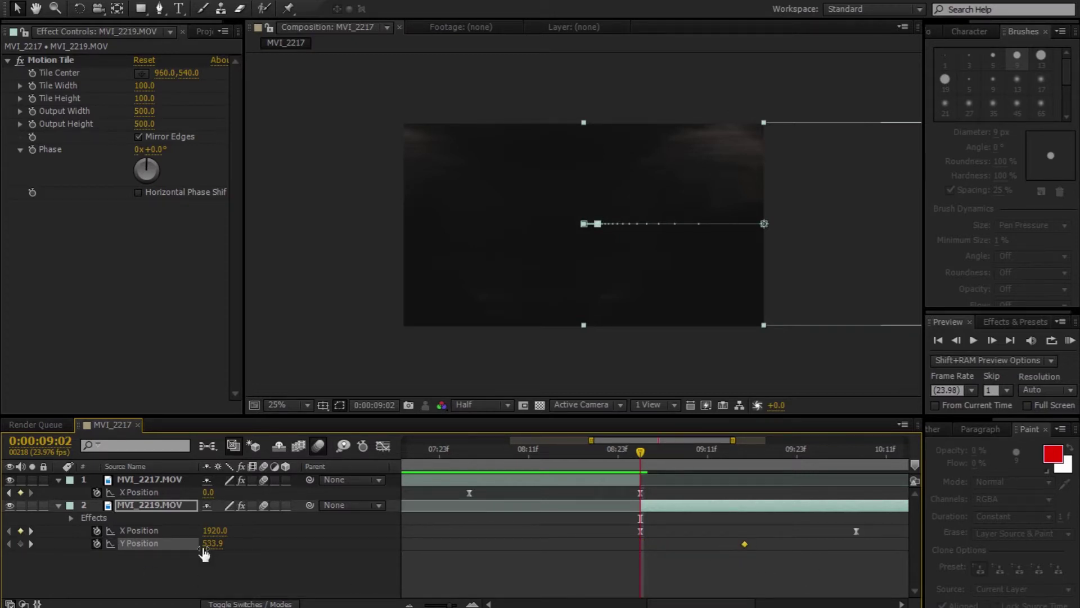
pyautogui.moveTo(213, 542); pyautogui.dragTo(358, 510)
pyautogui.click(992, 340)
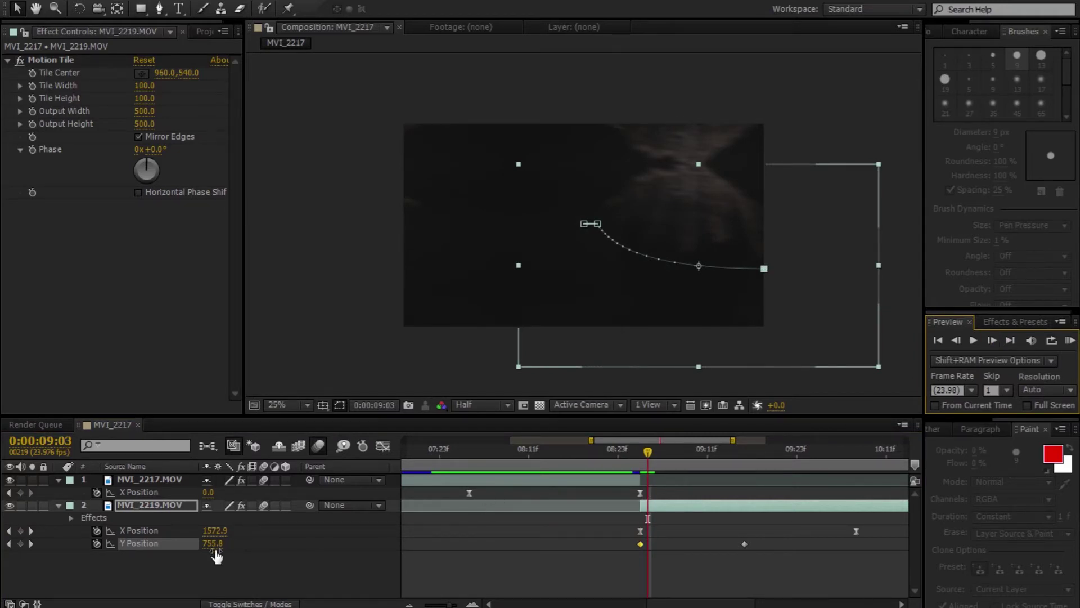
# Add alternating Y Position shake keyframes frame by frame: about 461, 303, 667, 363, 697.
pyautogui.moveTo(220, 543); pyautogui.dragTo(5, 554)
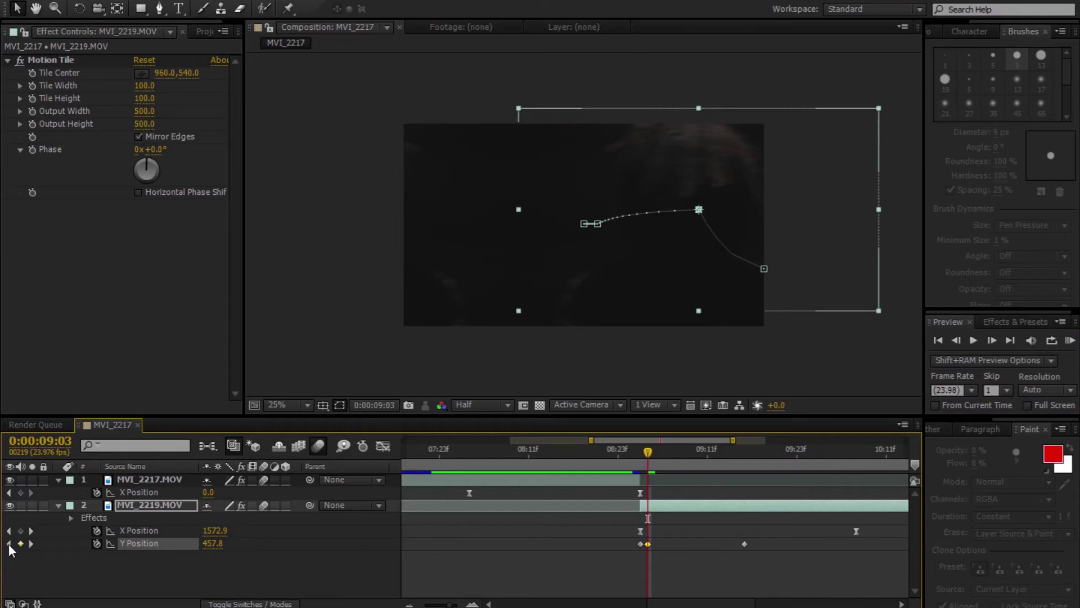
pyautogui.moveTo(215, 549); pyautogui.dragTo(108, 559)
pyautogui.click(992, 339)
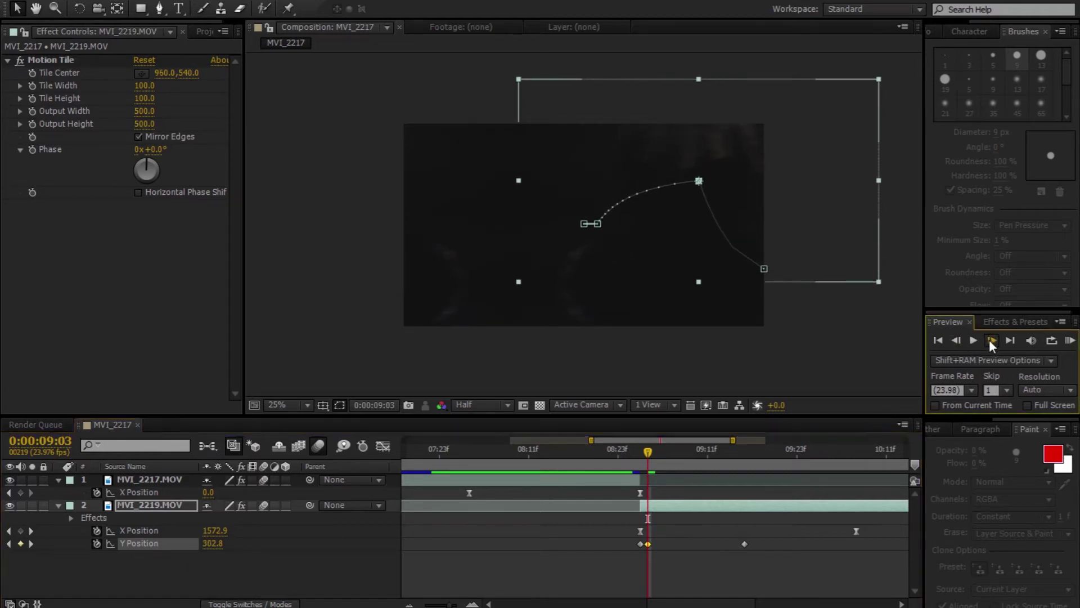
pyautogui.moveTo(211, 554); pyautogui.dragTo(976, 371)
pyautogui.click(992, 340)
pyautogui.click(991, 339)
pyautogui.moveTo(209, 554); pyautogui.dragTo(588, 461)
pyautogui.click(994, 339)
pyautogui.click(994, 339)
pyautogui.click(993, 340)
pyautogui.moveTo(210, 545); pyautogui.dragTo(730, 545)
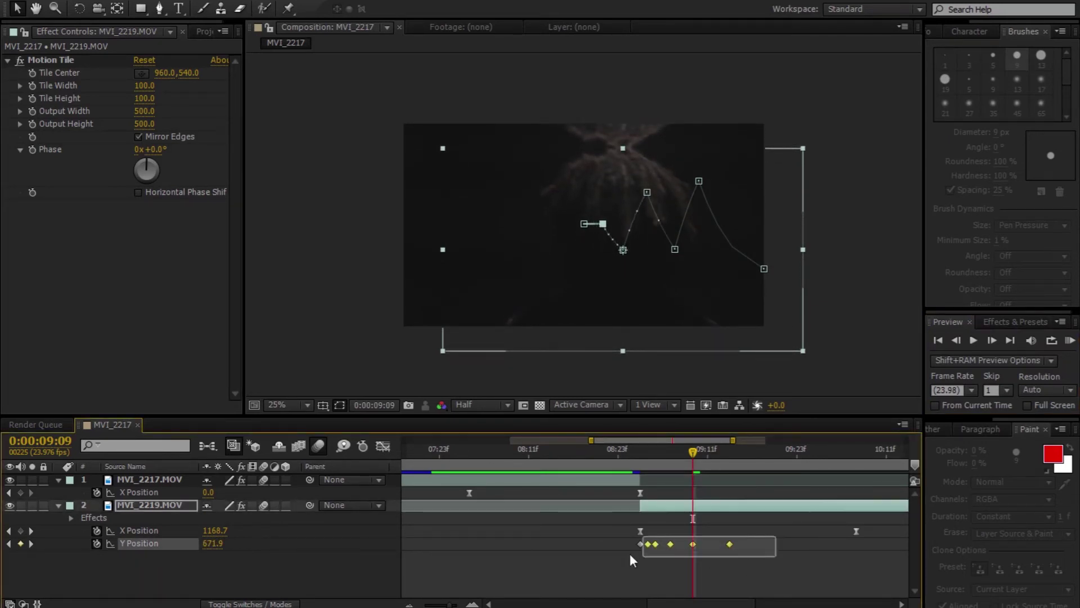
# Apply Easy Ease In to all six Y Position shake keyframes and zoom out to the work area.
pyautogui.moveTo(638, 556); pyautogui.dragTo(609, 545)
pyautogui.moveTo(776, 537); pyautogui.dragTo(606, 544)
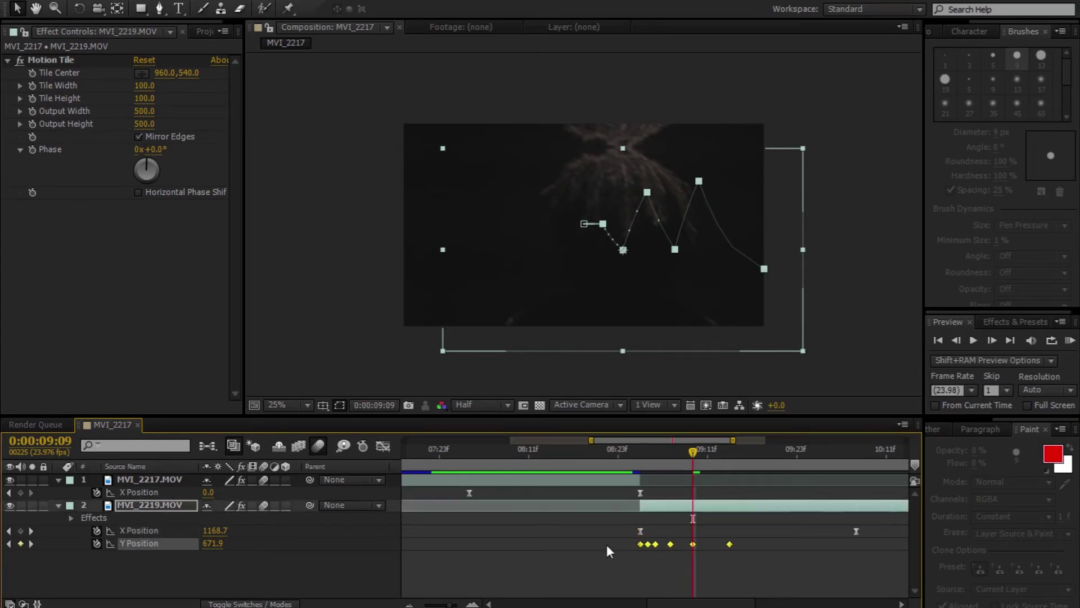
pyautogui.rightClick(693, 544)
pyautogui.moveTo(742, 534)
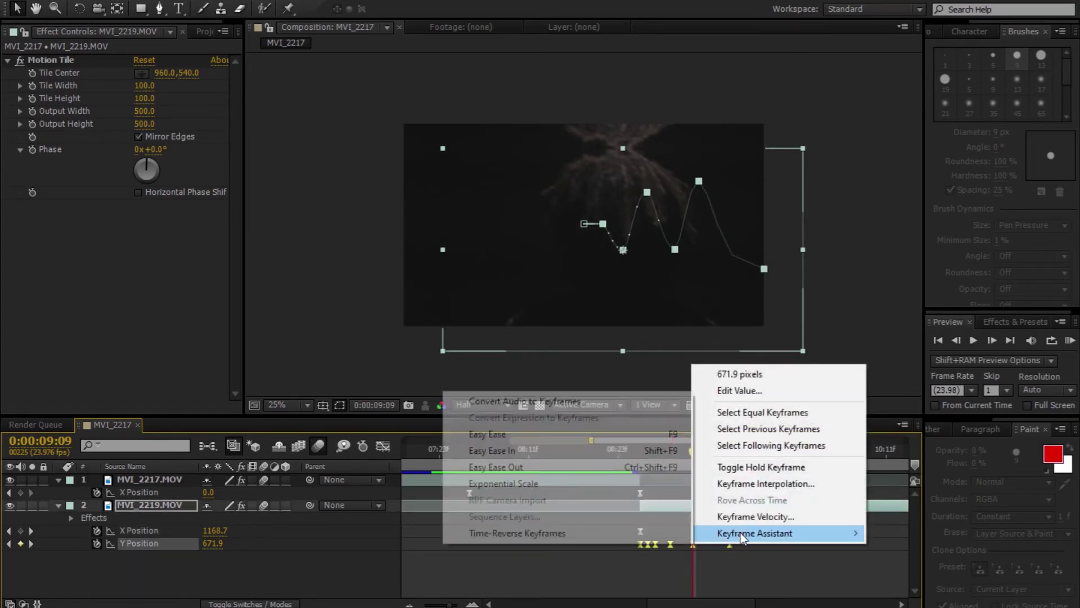
pyautogui.click(521, 450)
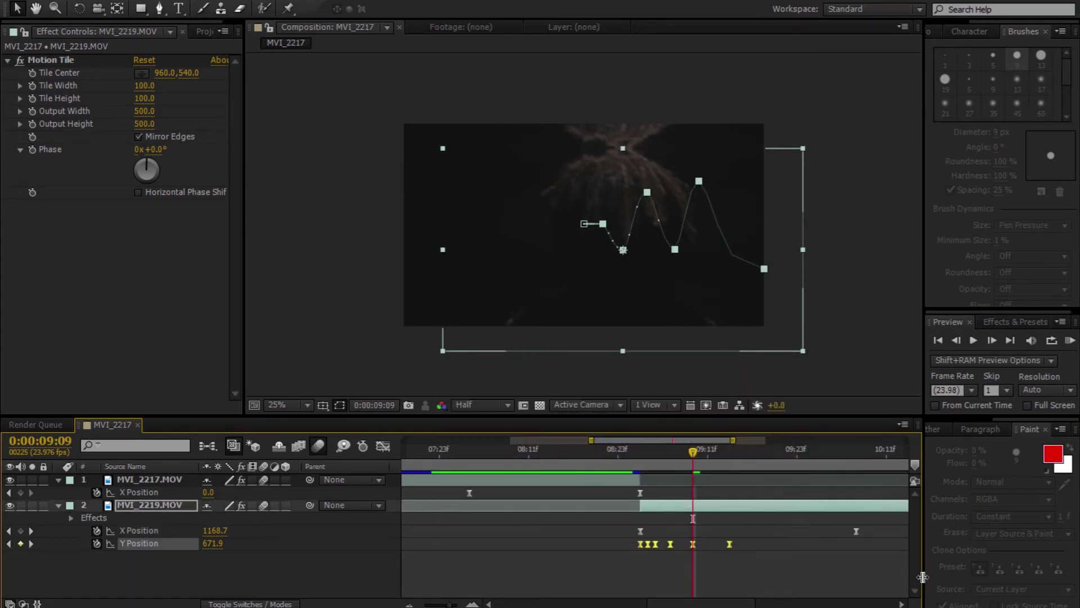
pyautogui.press('-')
pyautogui.press('-')
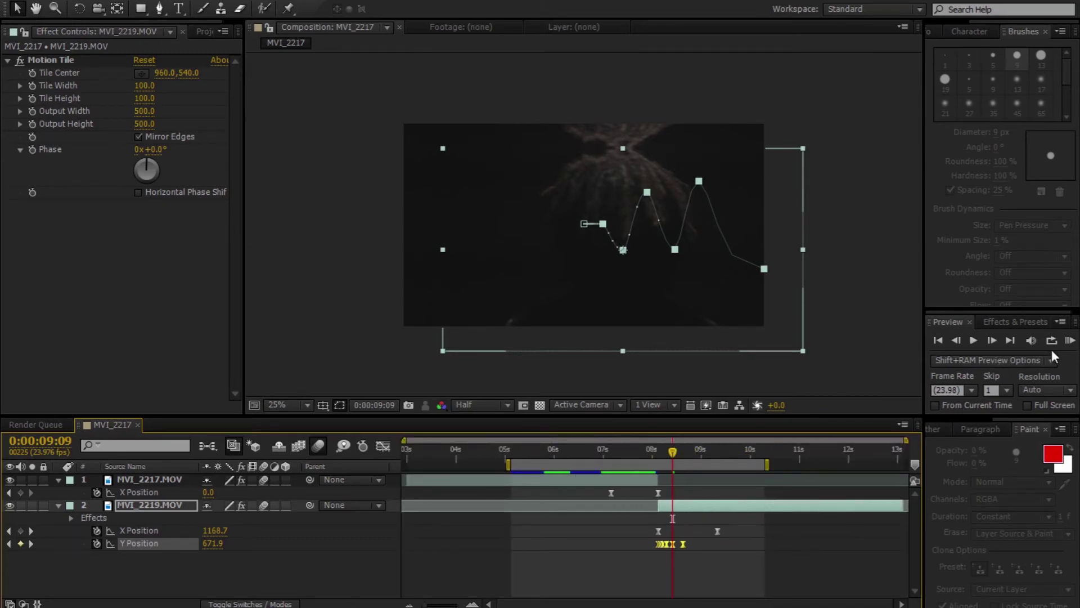
# Preview the finished shake transition, then go to the Visual Impact channel's Videos page.
pyautogui.click(1070, 341)
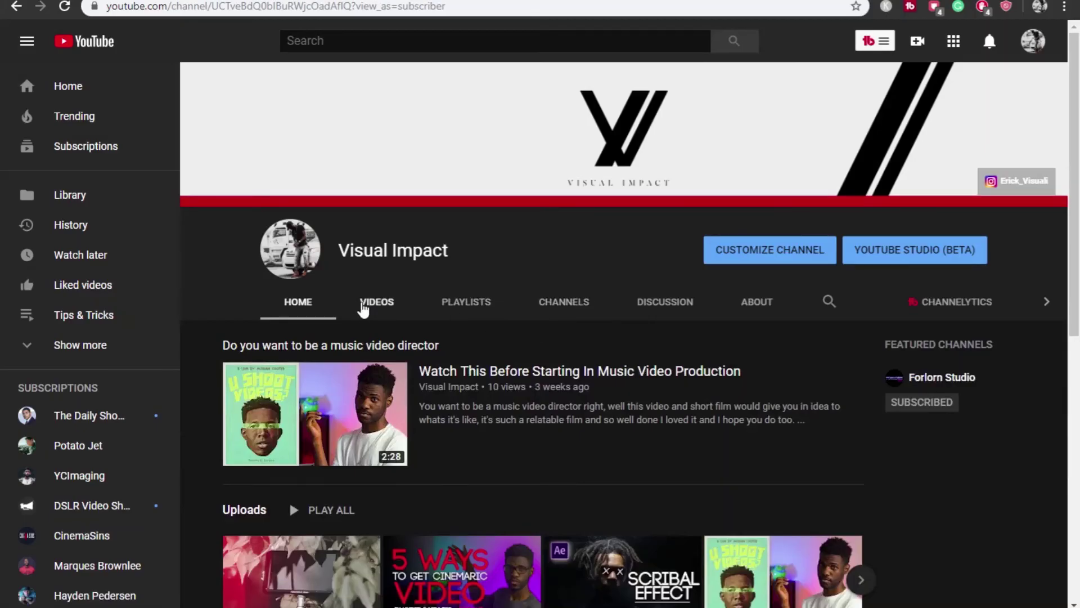
pyautogui.click(365, 307)
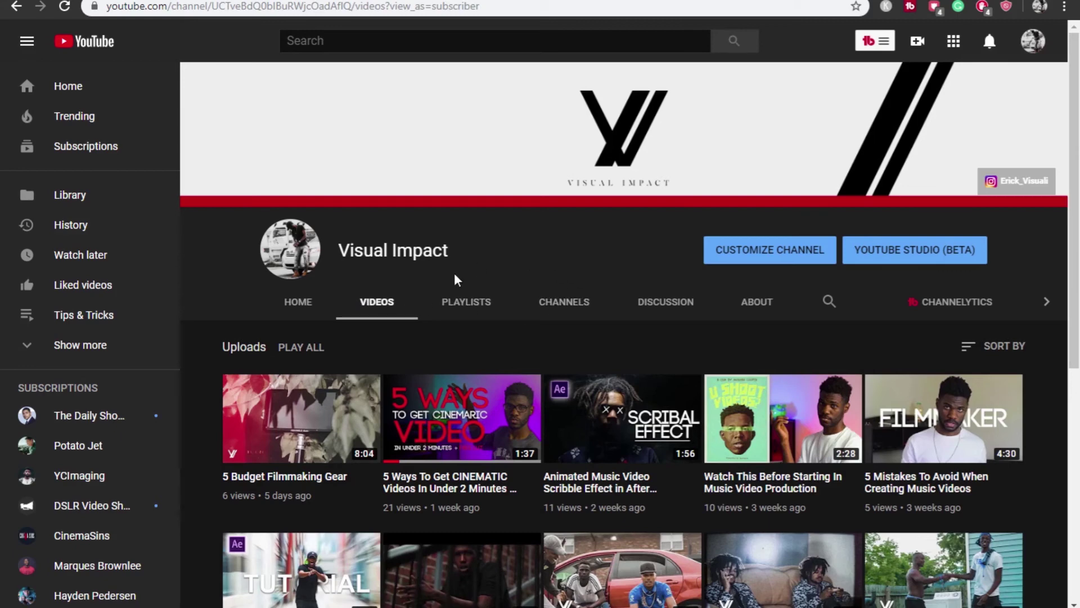
# Play the 'Zoom Shake Transition - After Effect Tutorial' video muted, seeking to about 0:10.
pyautogui.scroll(-3, 465, 282)
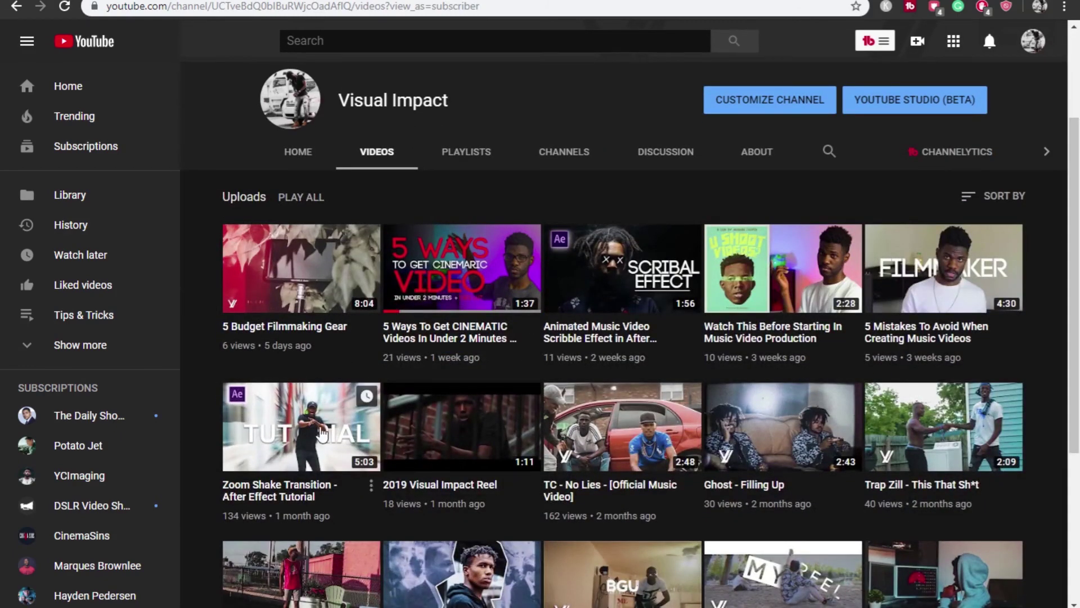
pyautogui.click(269, 442)
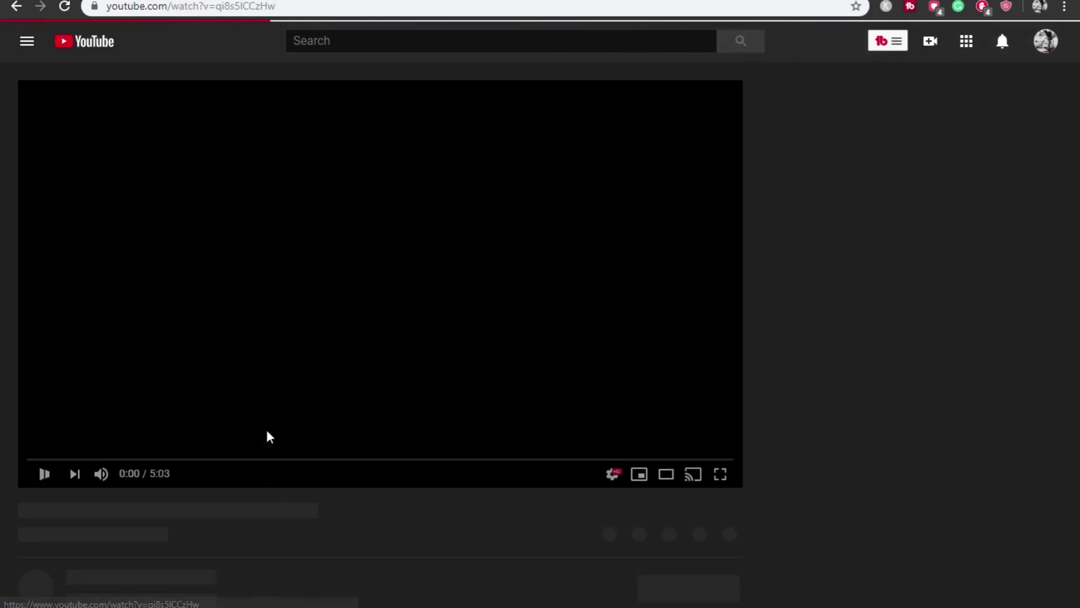
pyautogui.click(102, 468)
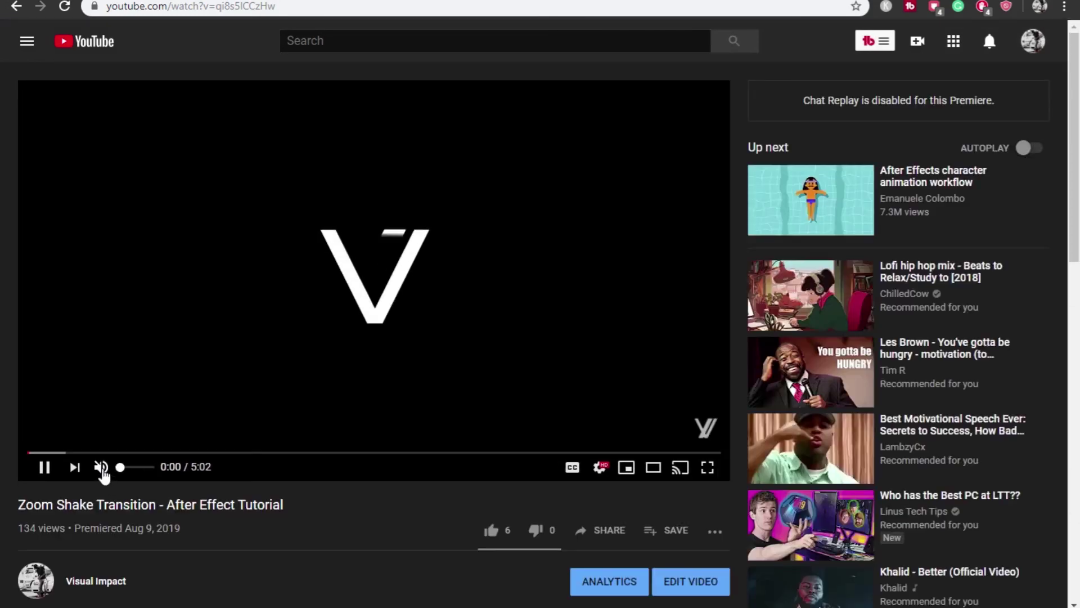
pyautogui.click(72, 453)
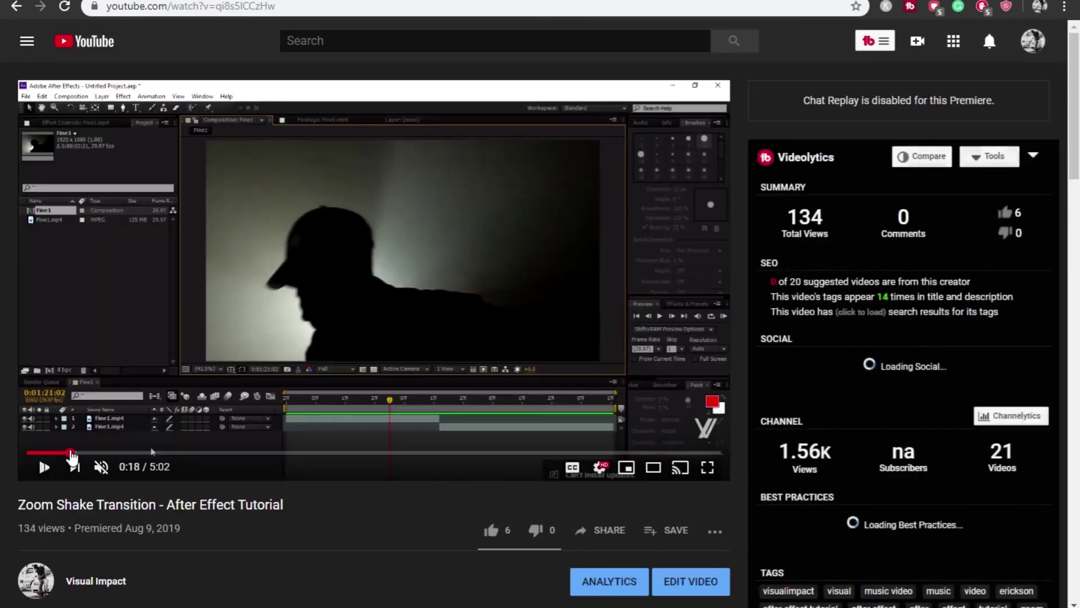
pyautogui.click(50, 453)
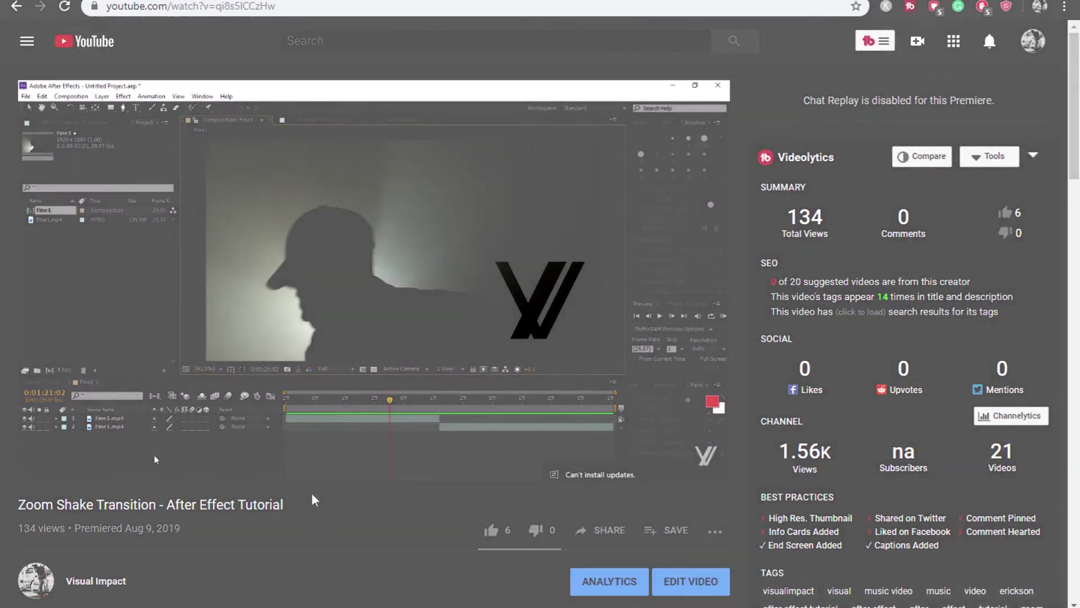
pyautogui.scroll(-1, 471, 488)
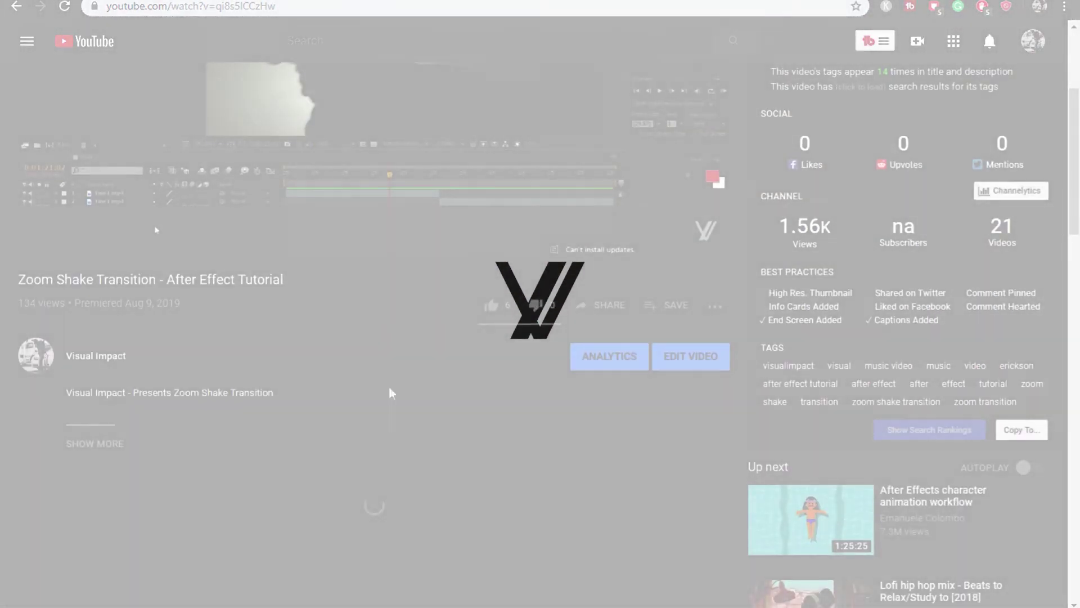